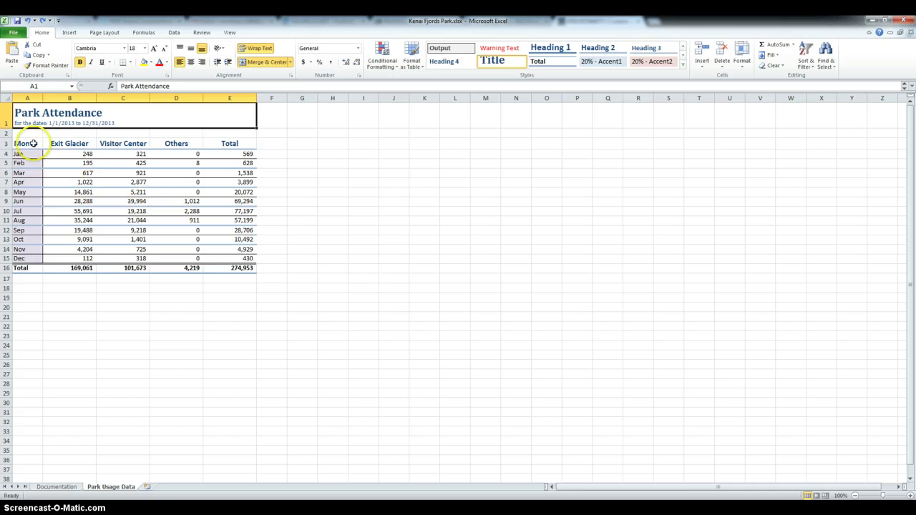
# Insert a 3-D column chart of the A3:D15 monthly Exit Glacier, Visitor Center and Others figures
pyautogui.moveTo(25, 144); pyautogui.dragTo(175, 256)
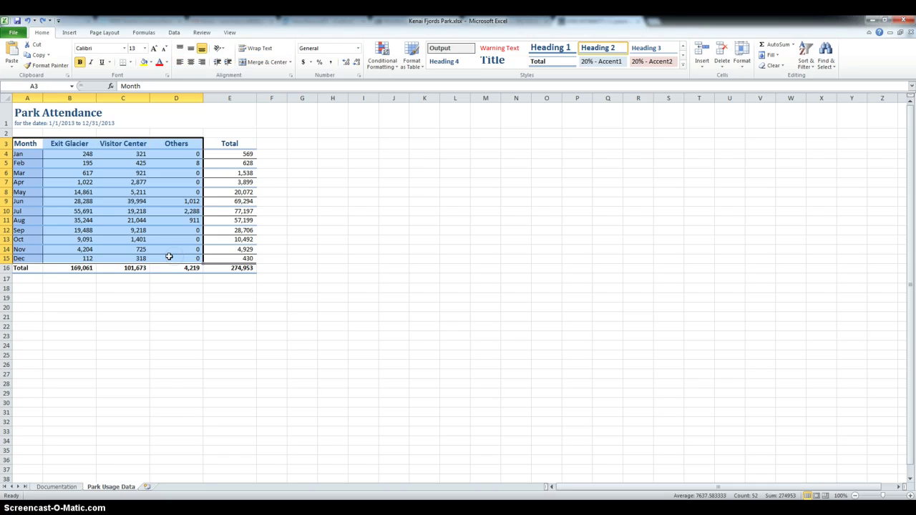
pyautogui.click(69, 33)
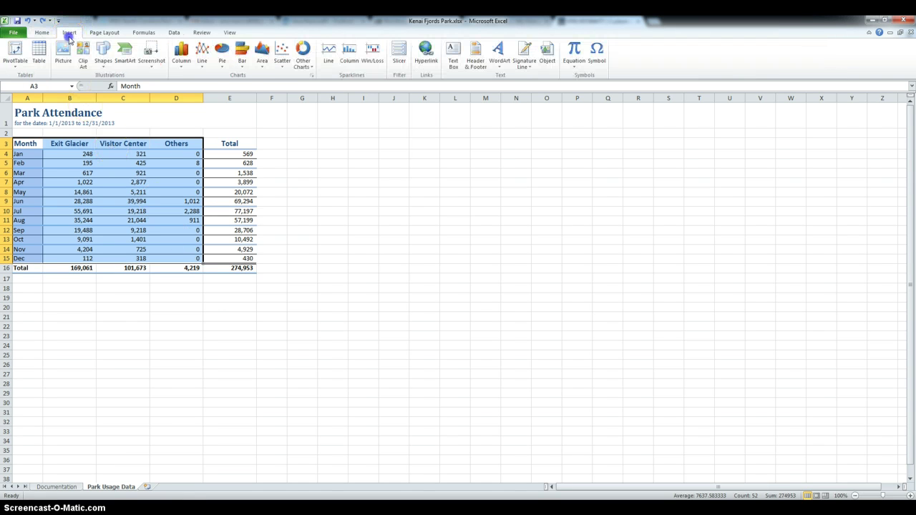
pyautogui.click(181, 56)
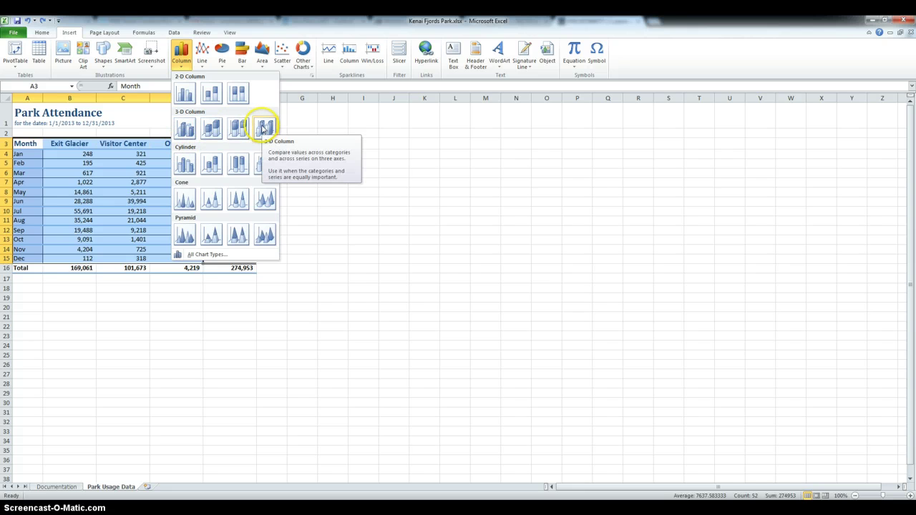
pyautogui.click(264, 128)
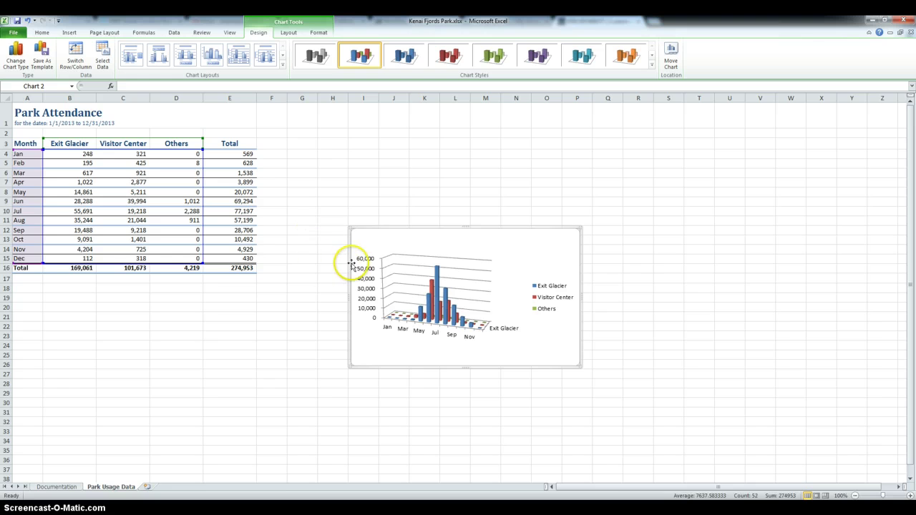
# Move the 3-D column chart to a new chart sheet named Monthly Visits
pyautogui.click(671, 60)
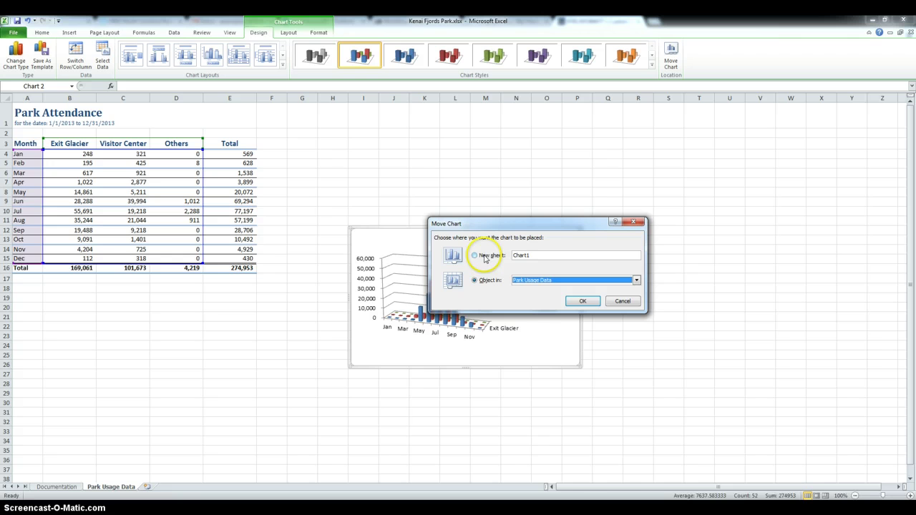
pyautogui.click(474, 255)
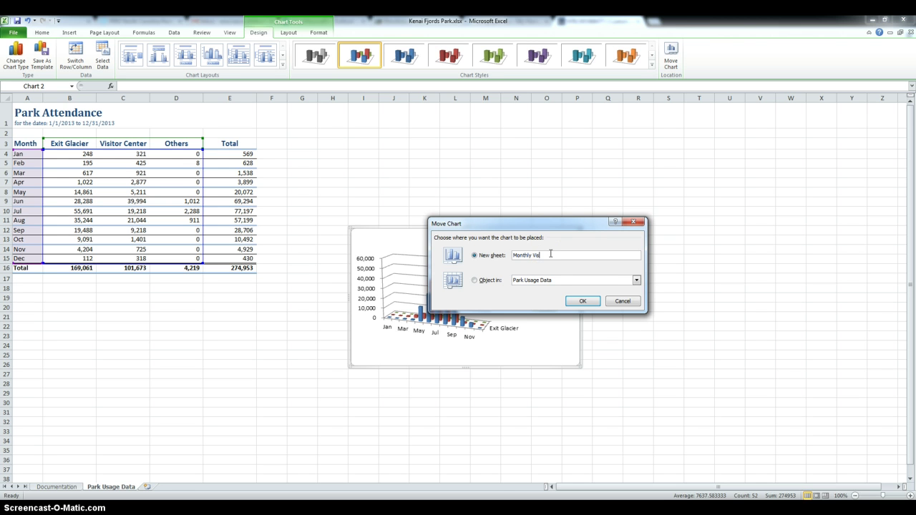
pyautogui.click(581, 299)
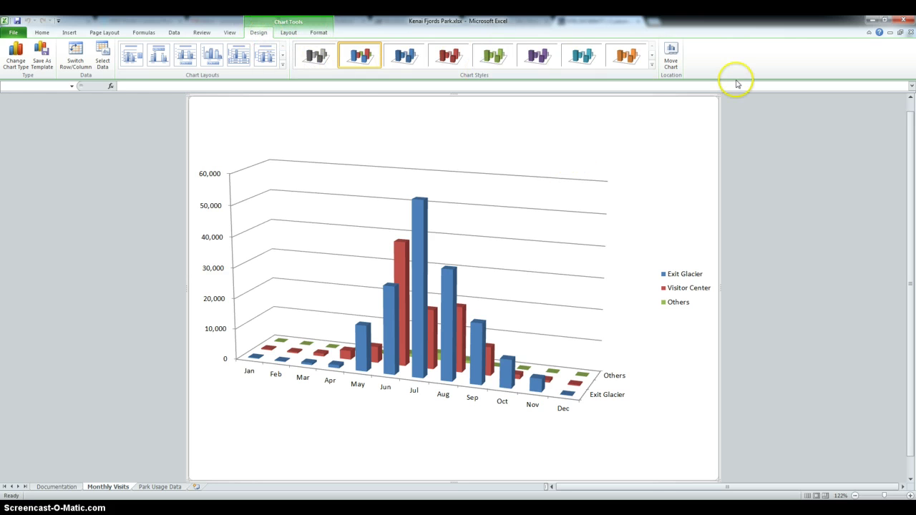
# Apply the dark chart style with a black background to the column chart
pyautogui.click(651, 65)
pyautogui.click(358, 190)
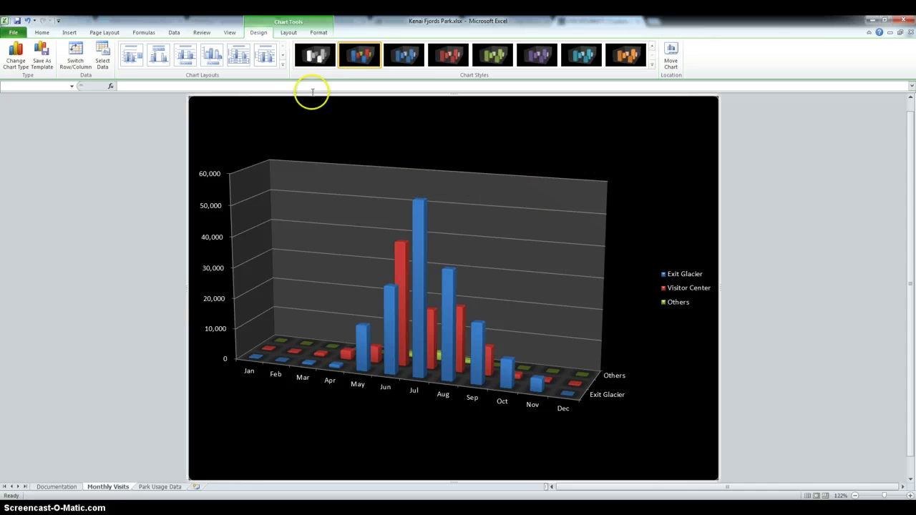
pyautogui.click(289, 33)
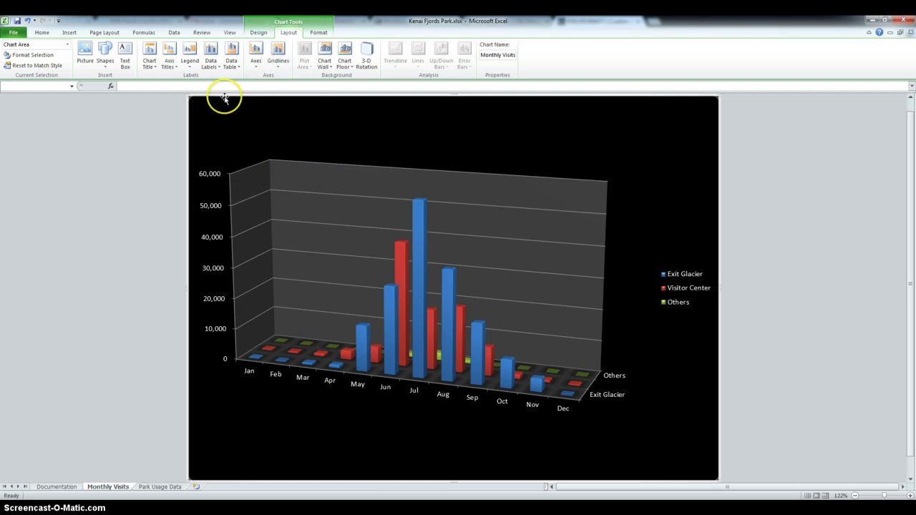
# Add a centred overlay chart title reading 'Kenai Fjords National Park 2013 Census'
pyautogui.click(151, 54)
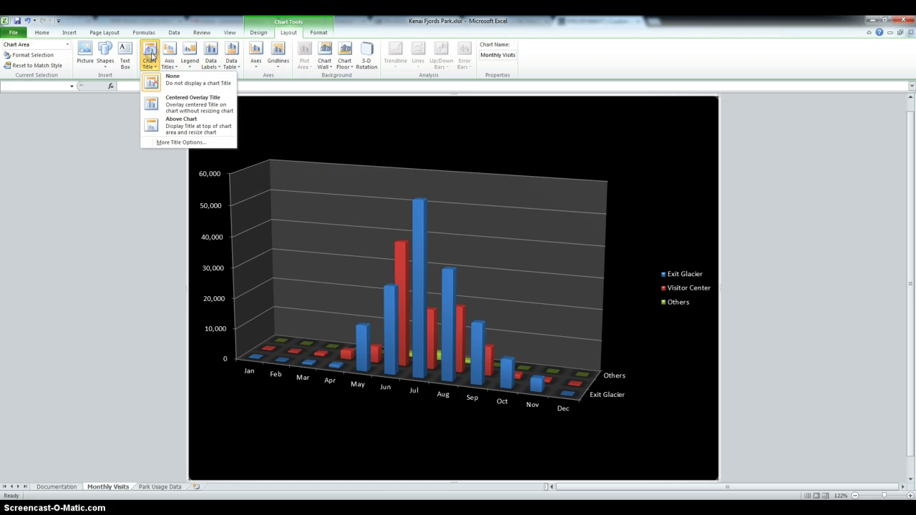
pyautogui.click(199, 105)
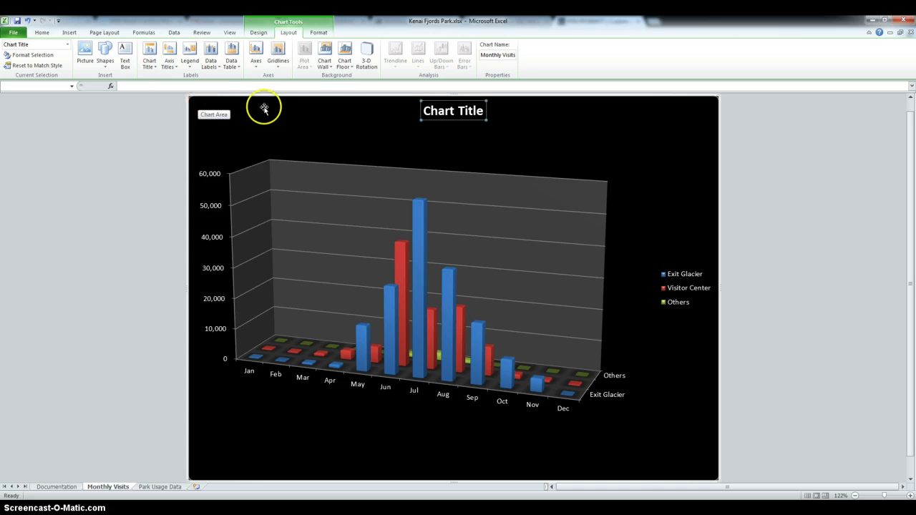
pyautogui.click(448, 111)
pyautogui.moveTo(483, 111); pyautogui.dragTo(434, 108)
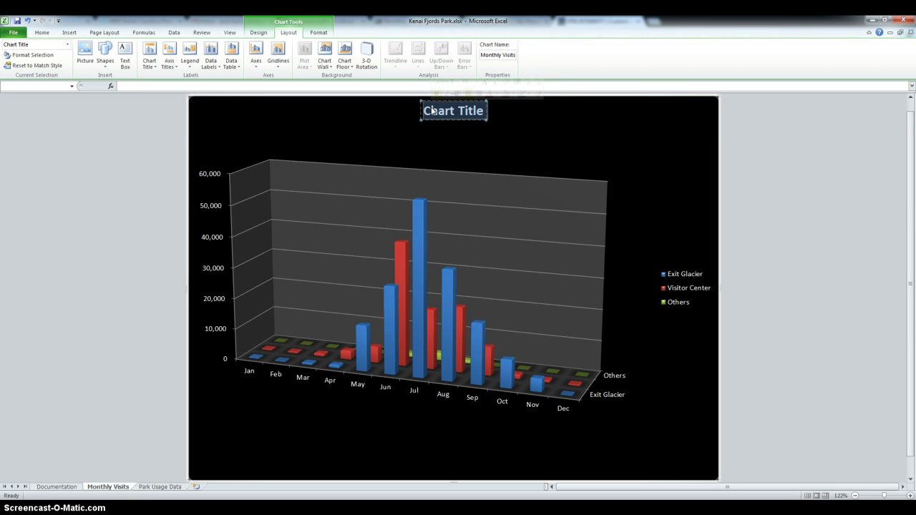
pyautogui.write('Kena')
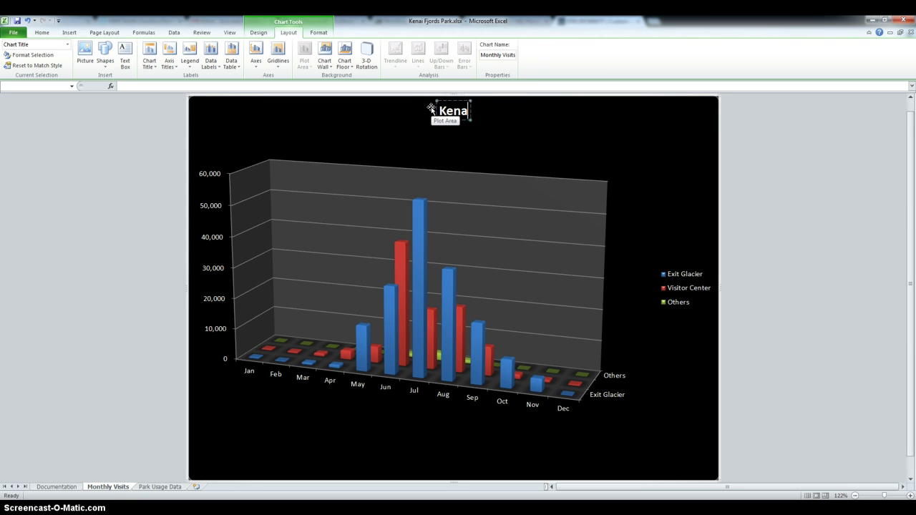
pyautogui.write('i Fjords')
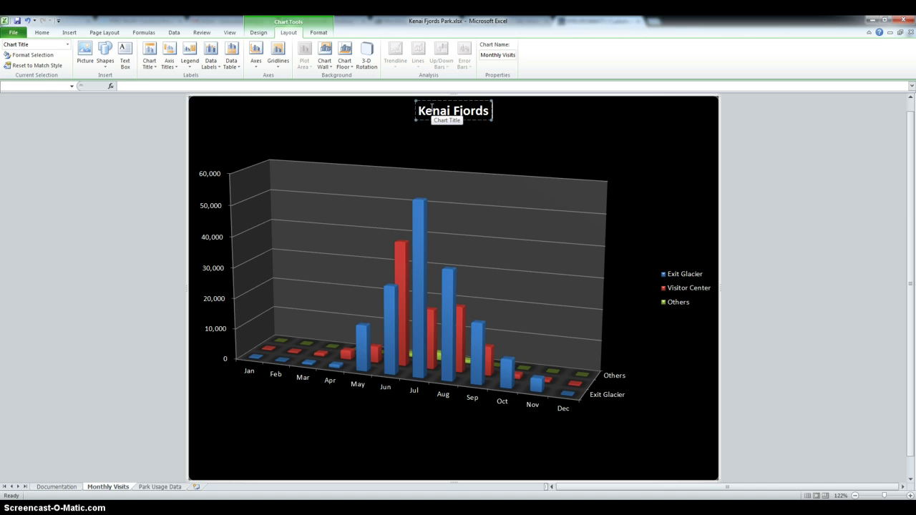
pyautogui.write(' National')
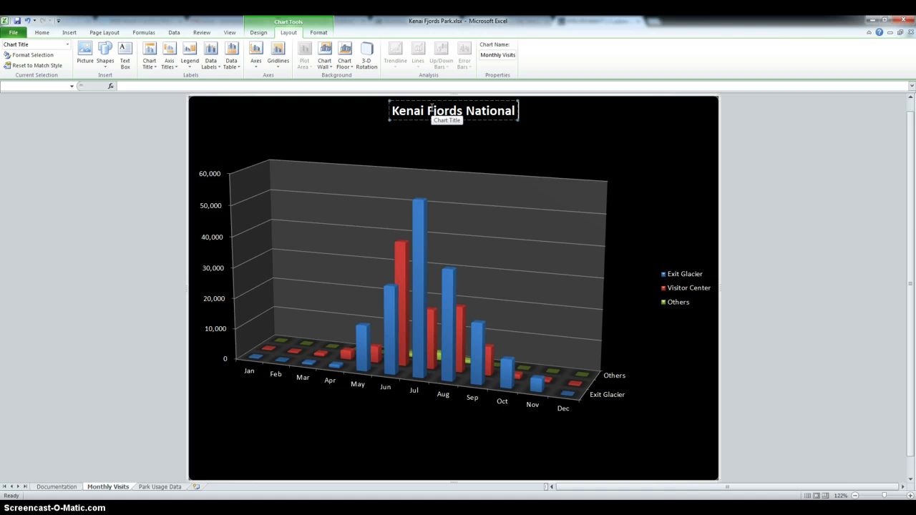
pyautogui.write(' Par')
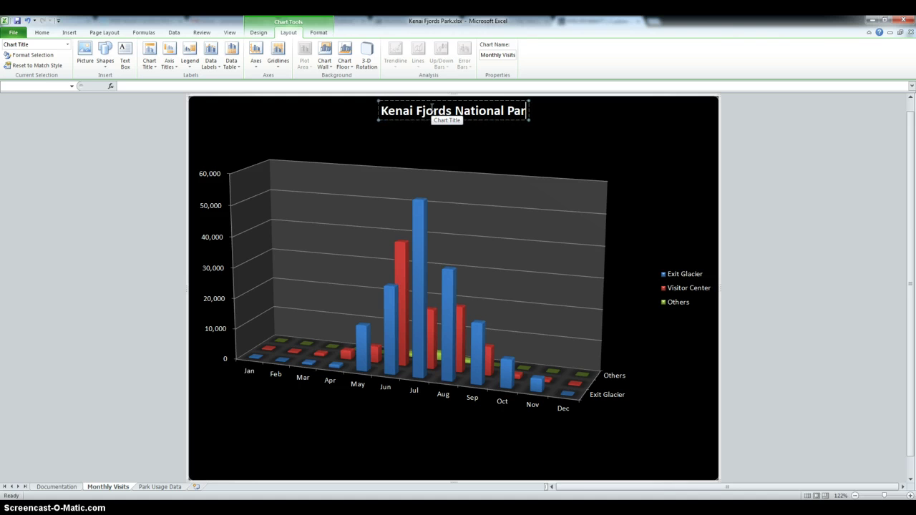
pyautogui.write('k 201')
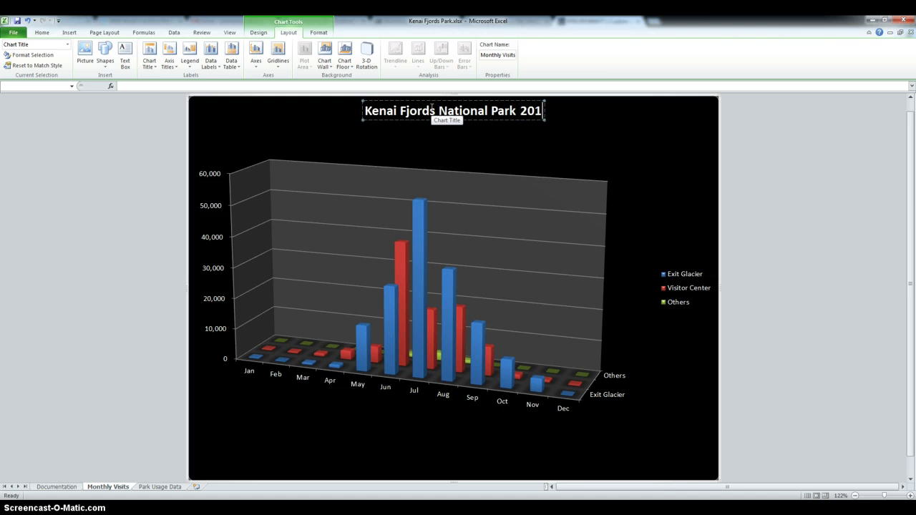
pyautogui.write('3 Census')
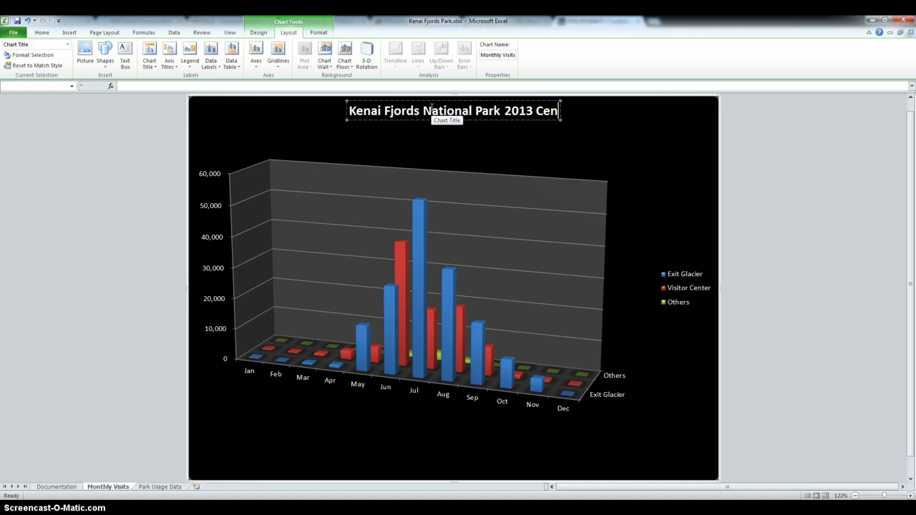
pyautogui.click(484, 131)
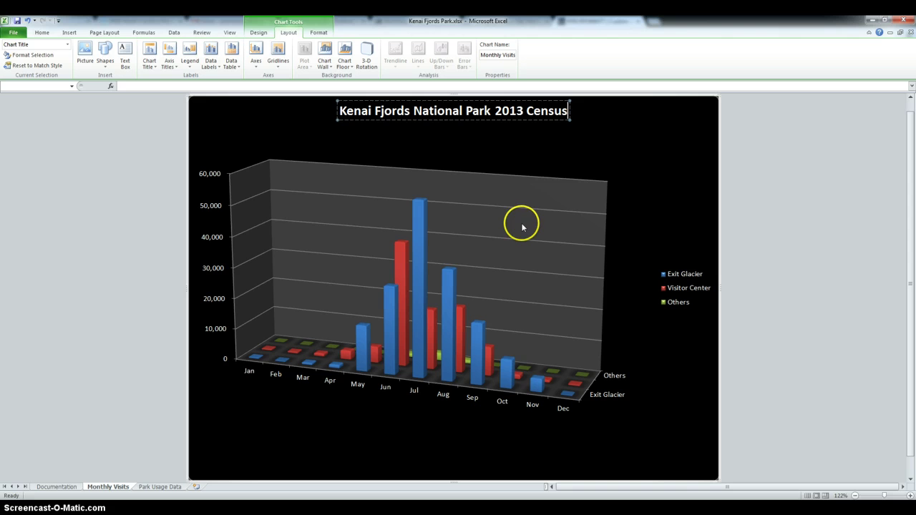
pyautogui.click(503, 127)
pyautogui.click(340, 118)
pyautogui.click(41, 33)
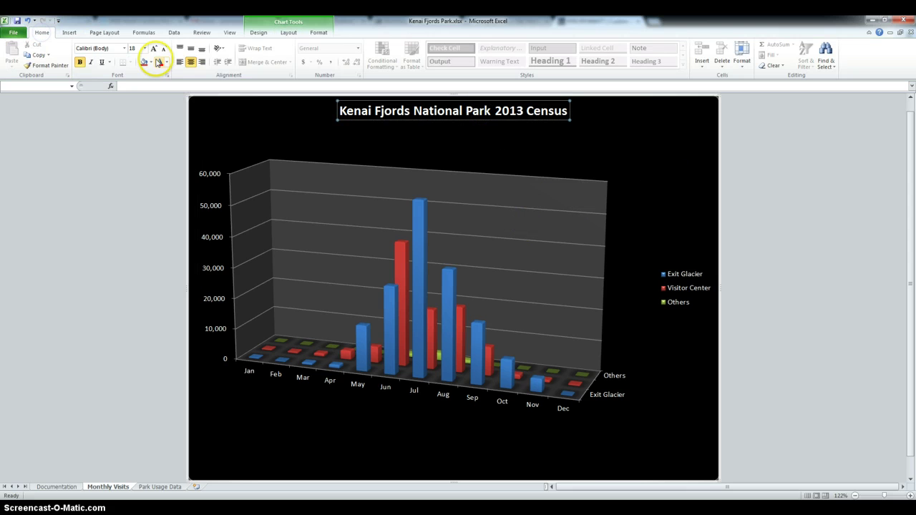
# Enlarge the chart title to 24 pt and delete the chart legend
pyautogui.click(146, 48)
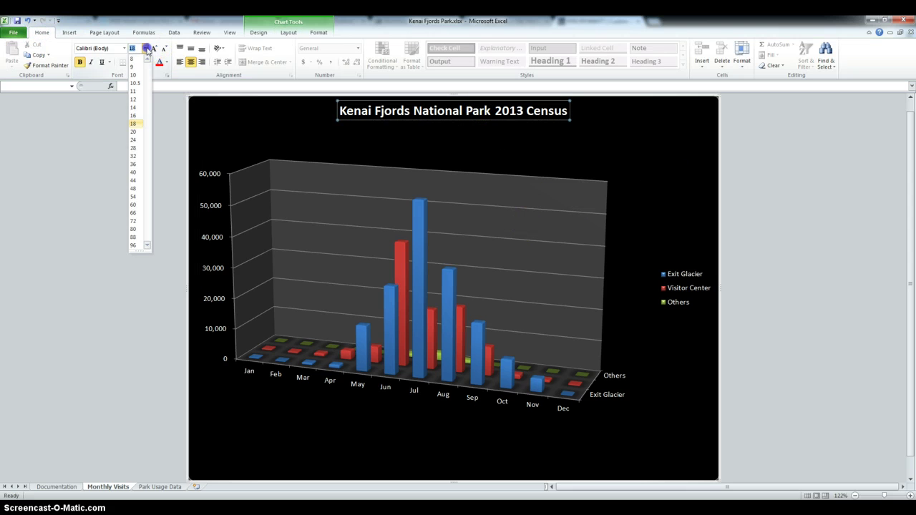
pyautogui.click(132, 140)
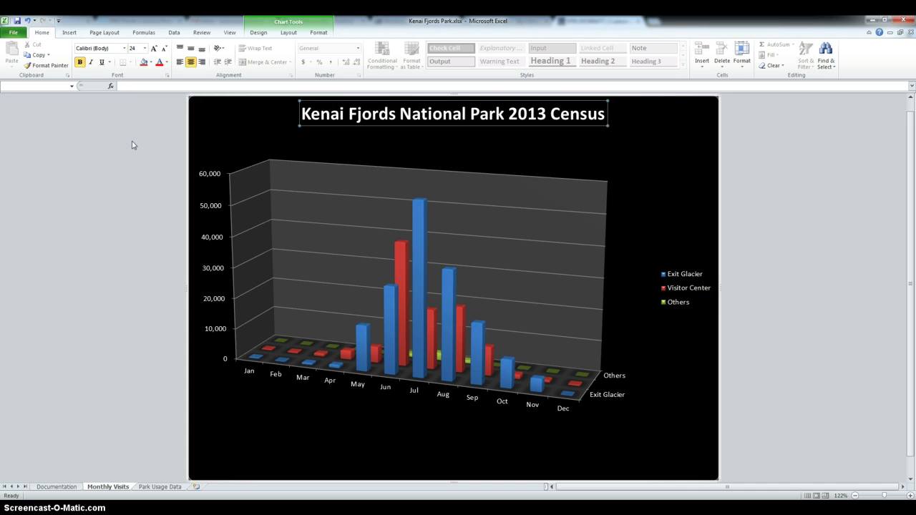
pyautogui.click(676, 286)
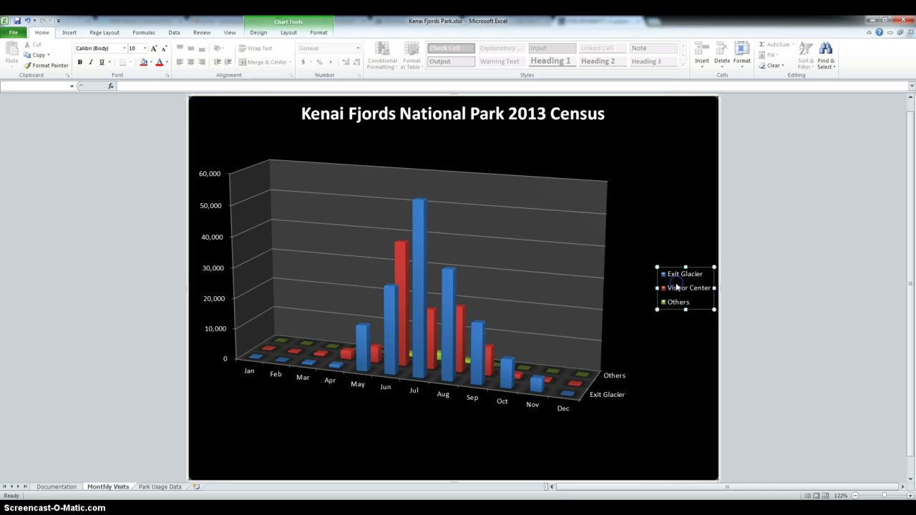
pyautogui.press('Delete')
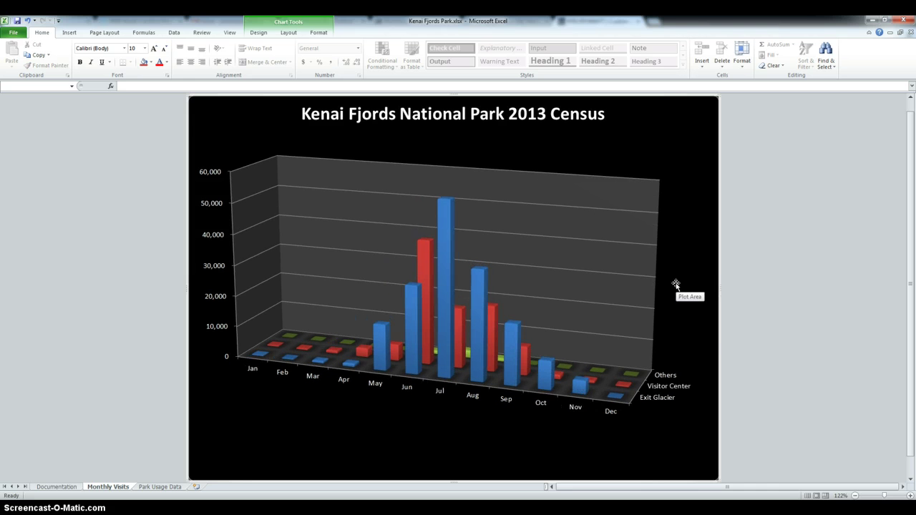
pyautogui.click(668, 275)
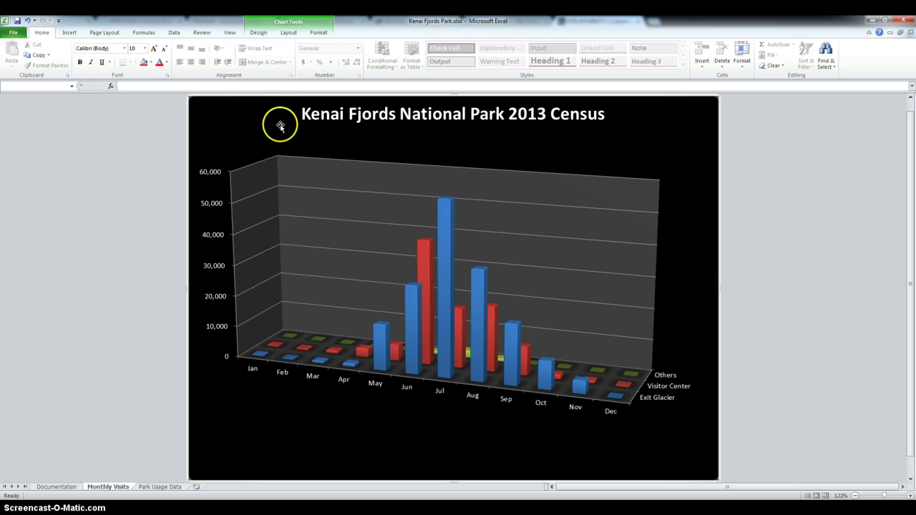
pyautogui.click(287, 33)
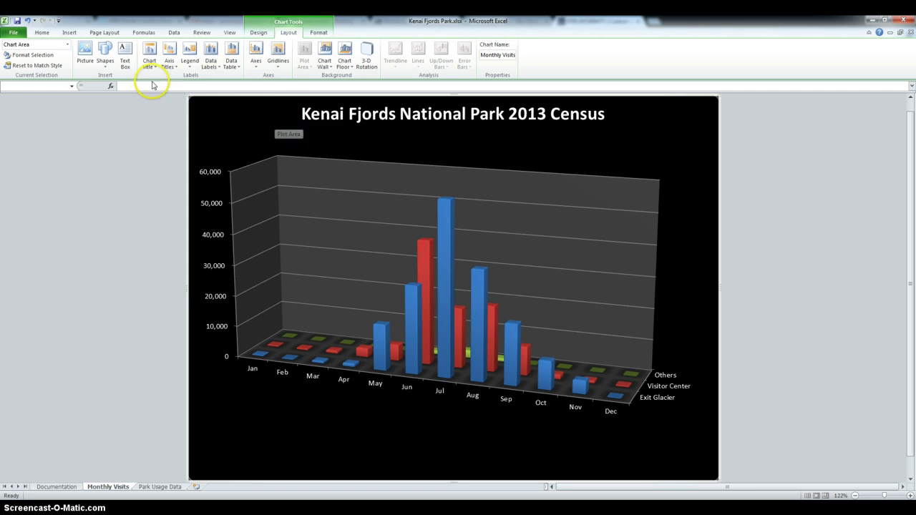
# Add a rotated primary vertical axis title reading 'Monthly Visitors'
pyautogui.click(168, 65)
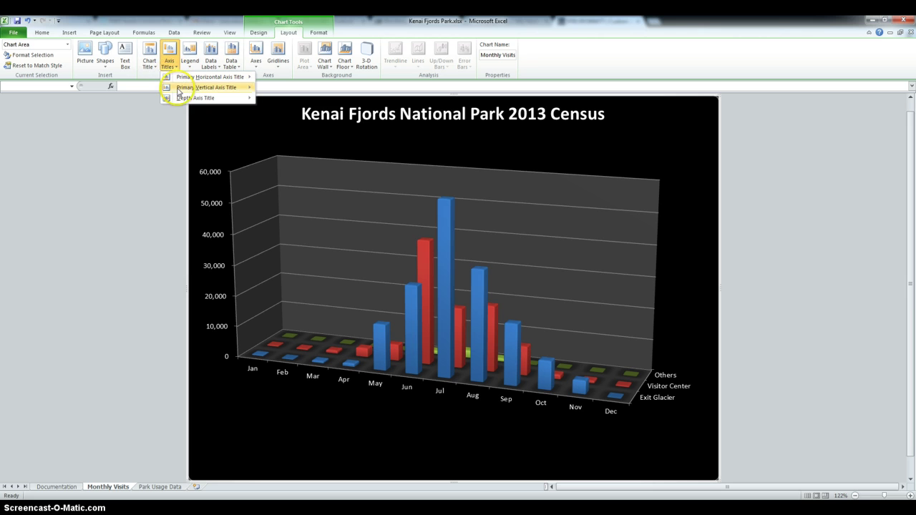
pyautogui.click(178, 88)
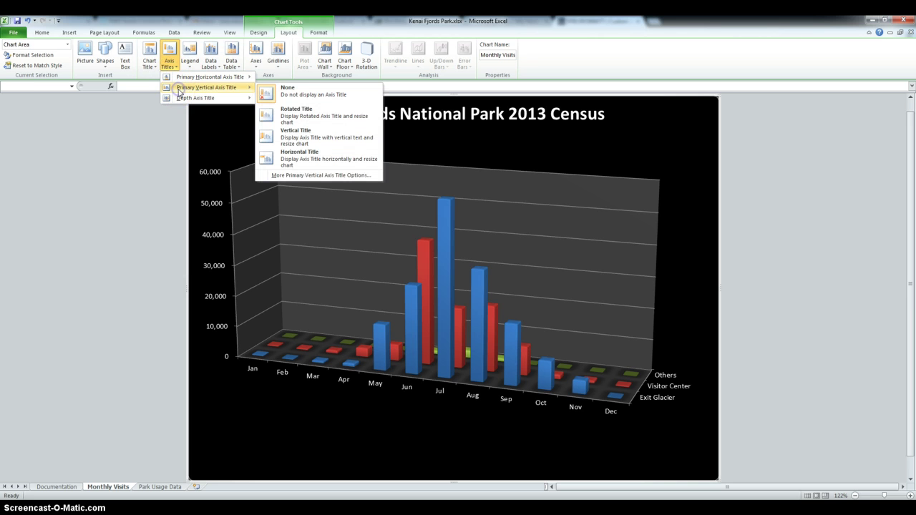
pyautogui.click(309, 116)
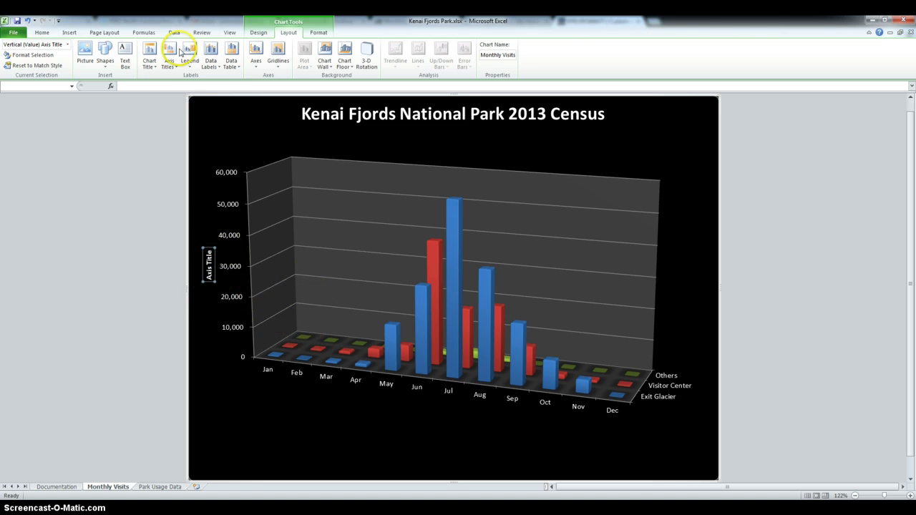
pyautogui.click(207, 271)
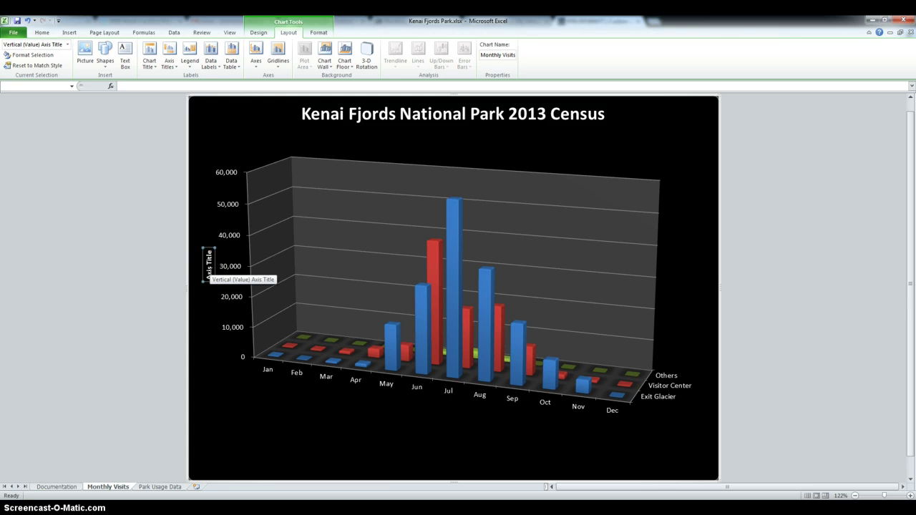
pyautogui.click(210, 279)
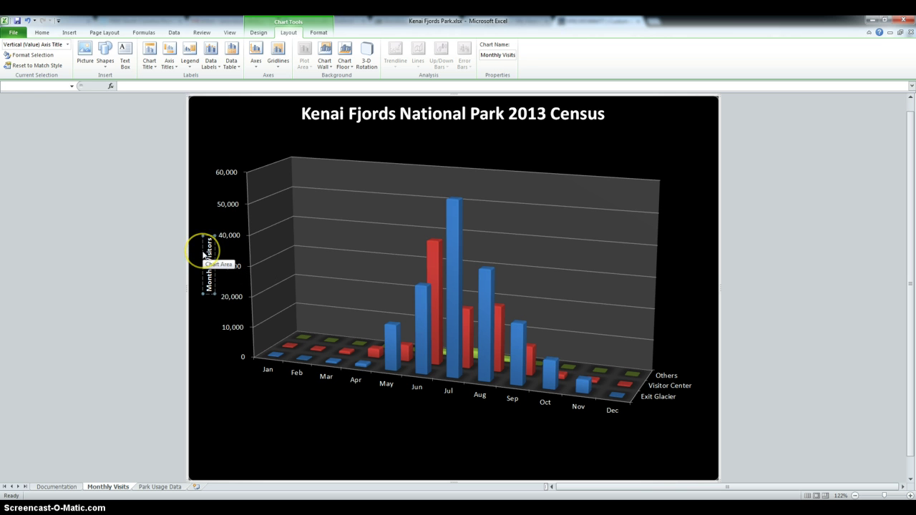
pyautogui.click(208, 276)
# Set the Monthly Visitors axis title to 14 pt
pyautogui.click(207, 275)
pyautogui.click(41, 32)
pyautogui.click(143, 48)
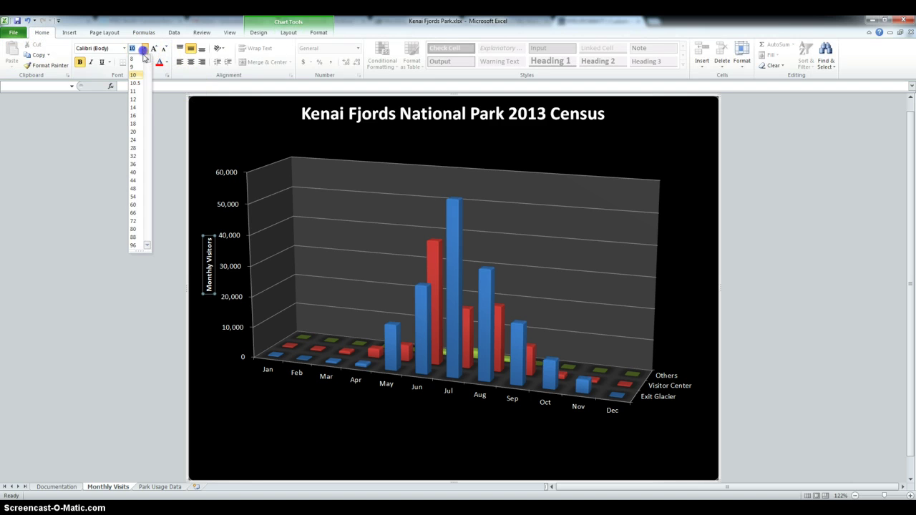
pyautogui.click(135, 107)
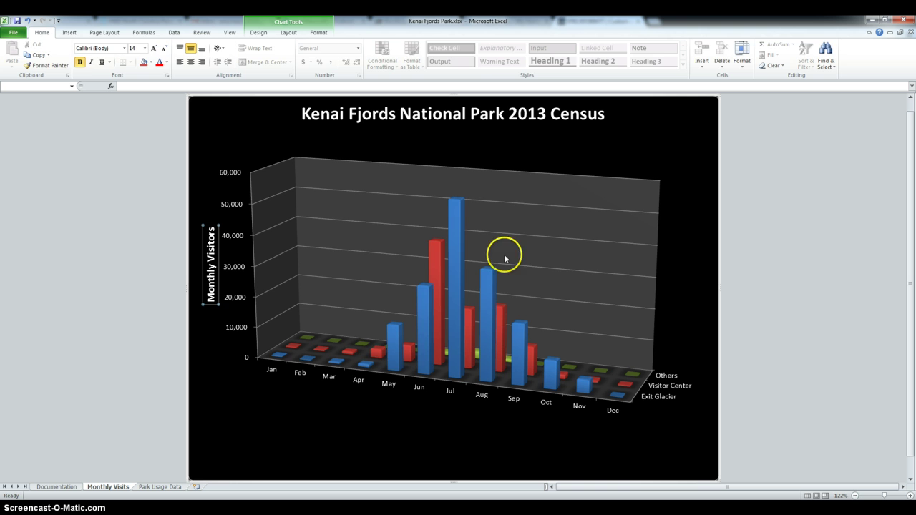
# Set the plot area's 3-D rotation to X 30°, Y 20°, perspective 25° and depth 130%
pyautogui.doubleClick(665, 144)
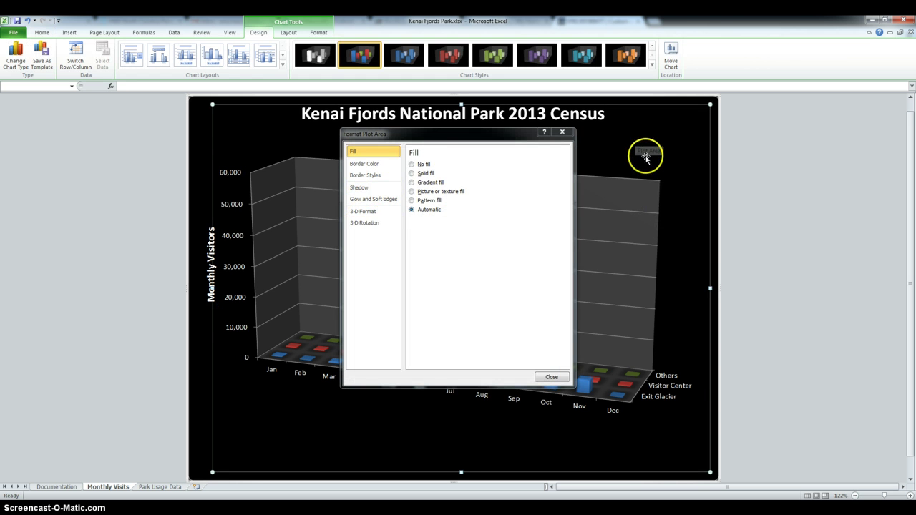
pyautogui.click(359, 225)
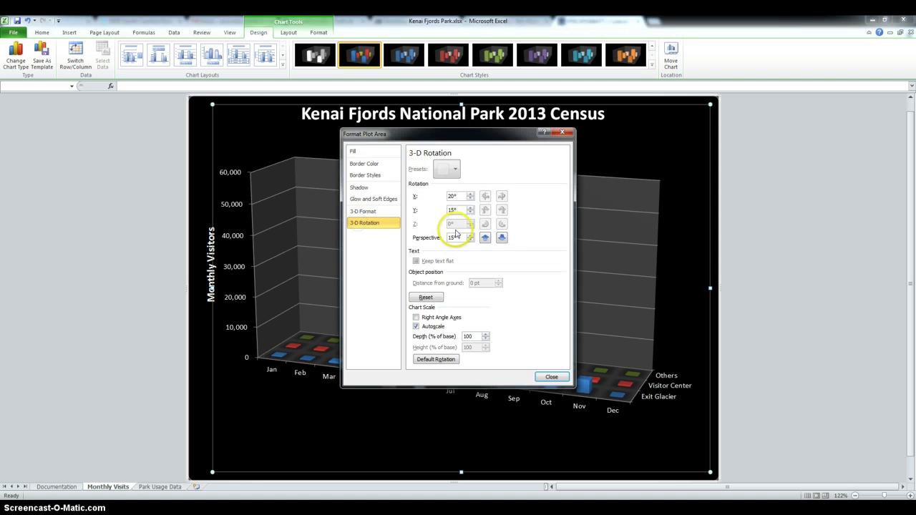
pyautogui.click(470, 194)
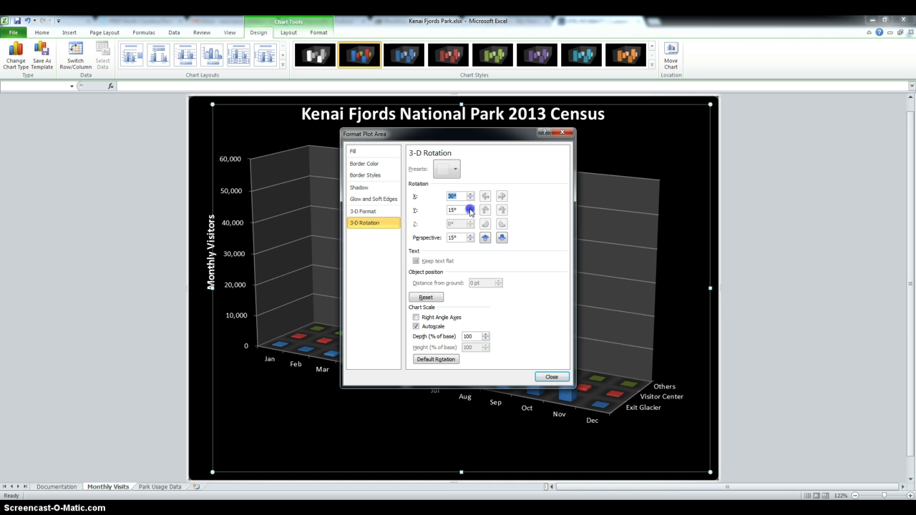
pyautogui.click(470, 208)
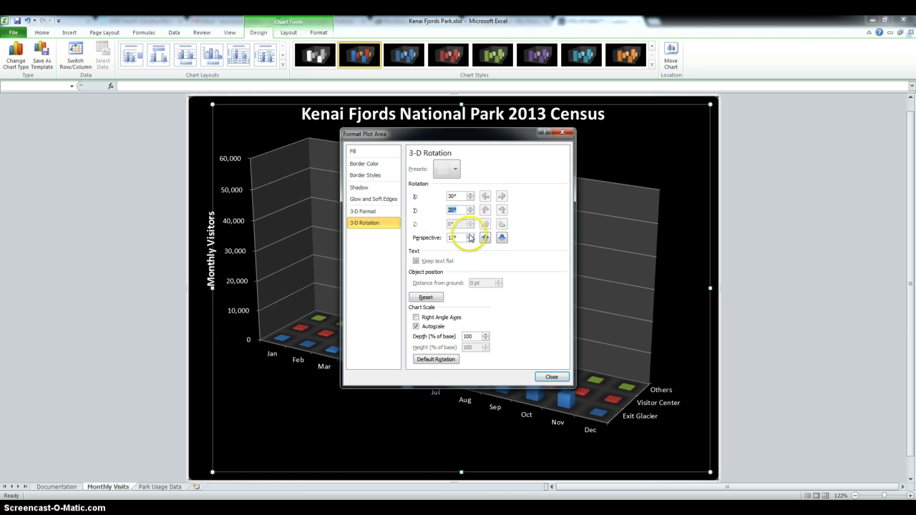
pyautogui.click(471, 236)
pyautogui.click(471, 235)
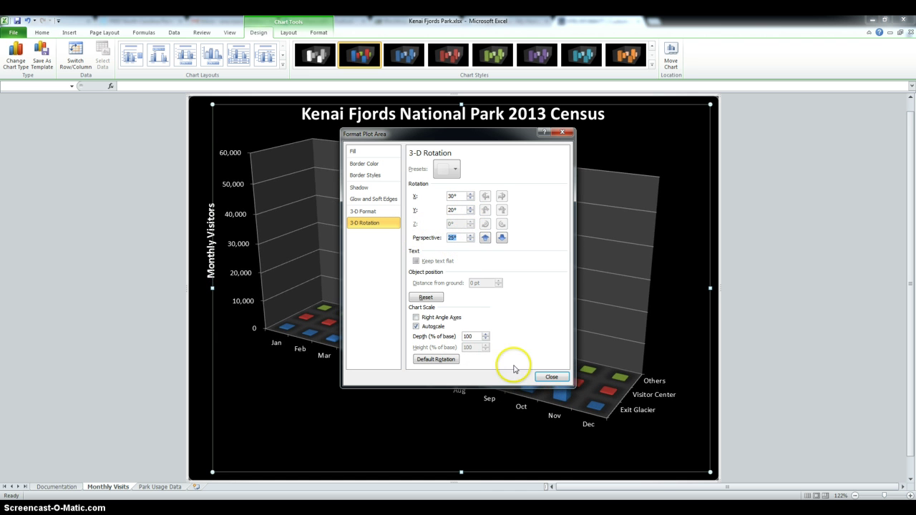
pyautogui.click(485, 334)
pyautogui.click(485, 335)
pyautogui.click(485, 334)
pyautogui.click(548, 377)
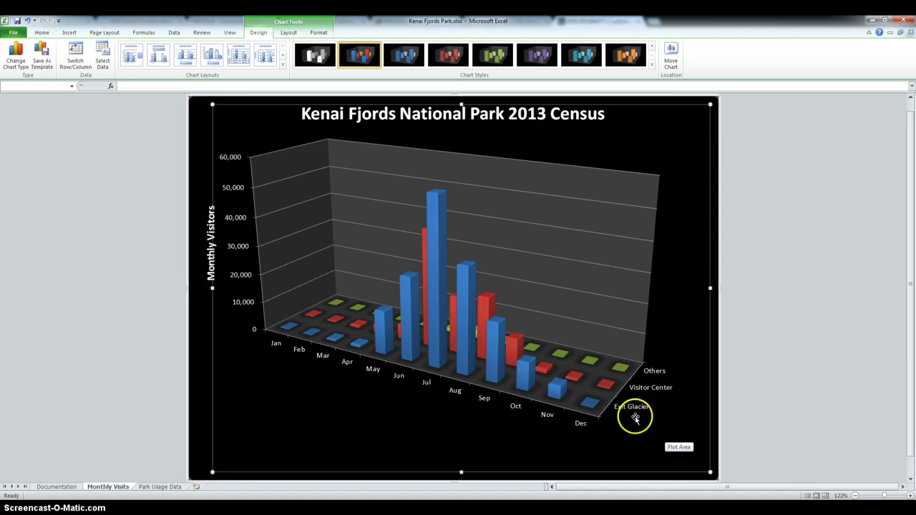
# Reverse the depth axis so Others sits in front and Exit Glacier at the back
pyautogui.click(289, 34)
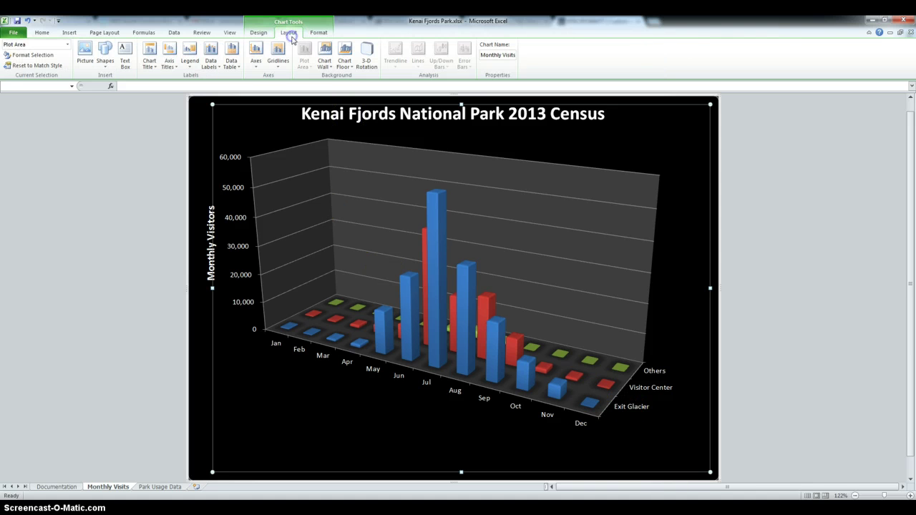
pyautogui.click(256, 55)
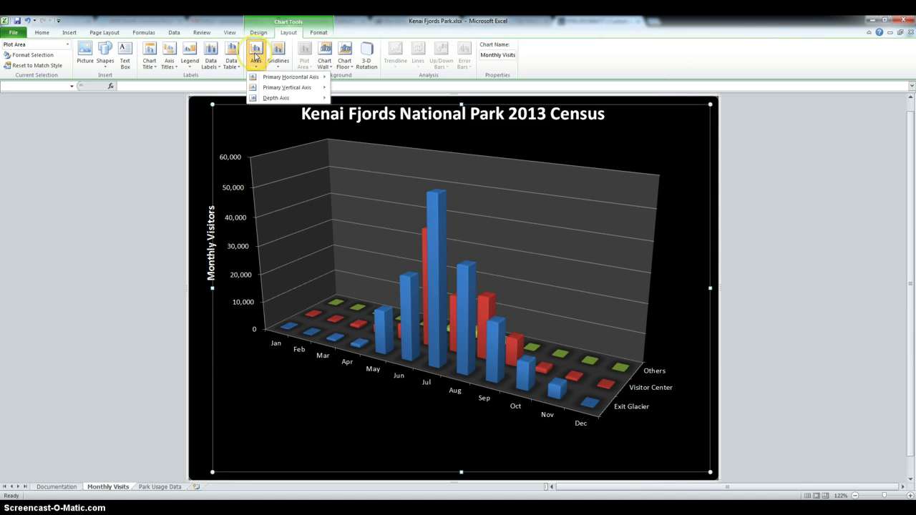
pyautogui.click(268, 98)
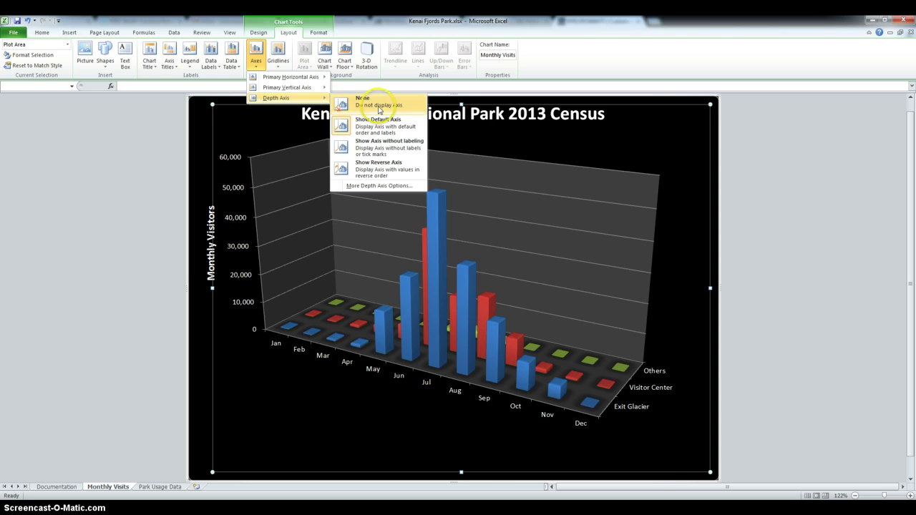
pyautogui.click(378, 169)
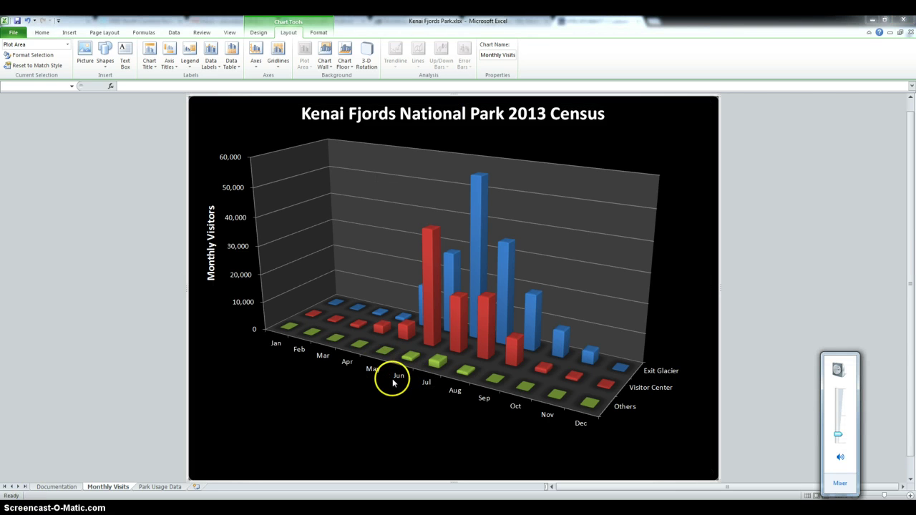
pyautogui.click(283, 175)
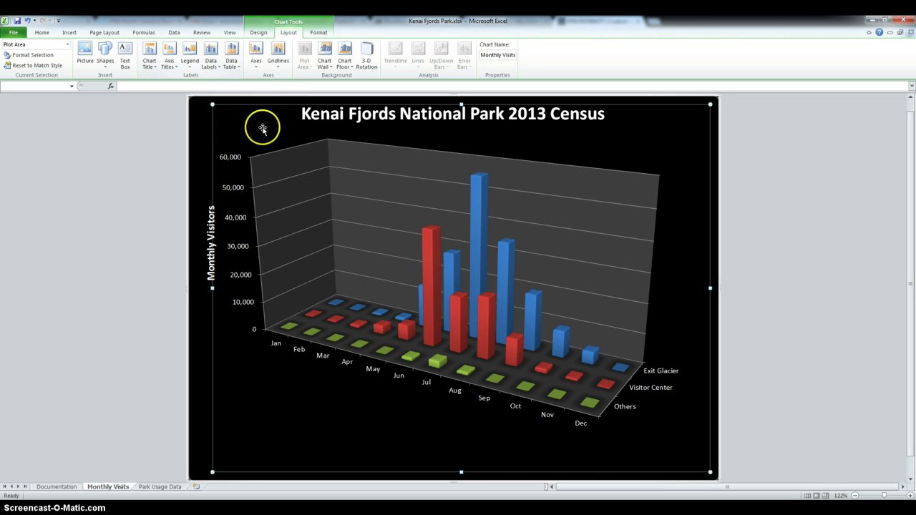
pyautogui.click(229, 52)
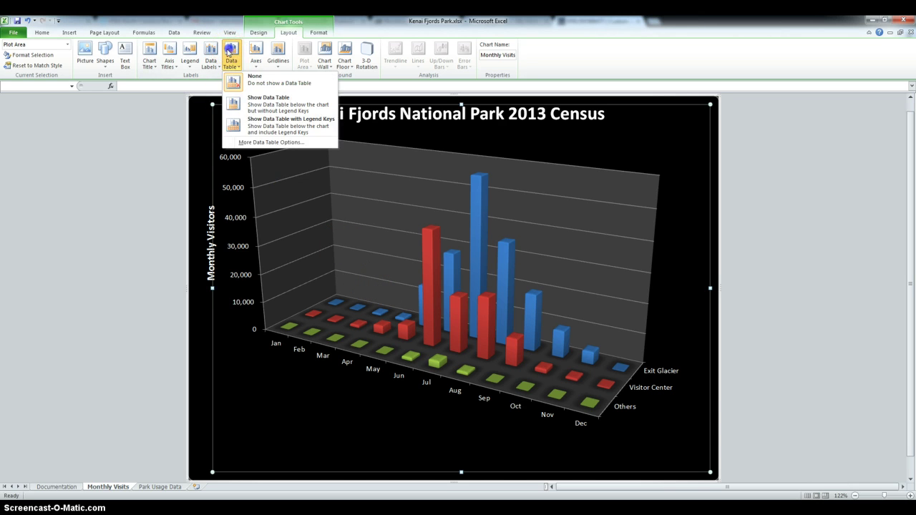
# Show a data table of the monthly location figures below the chart
pyautogui.click(286, 106)
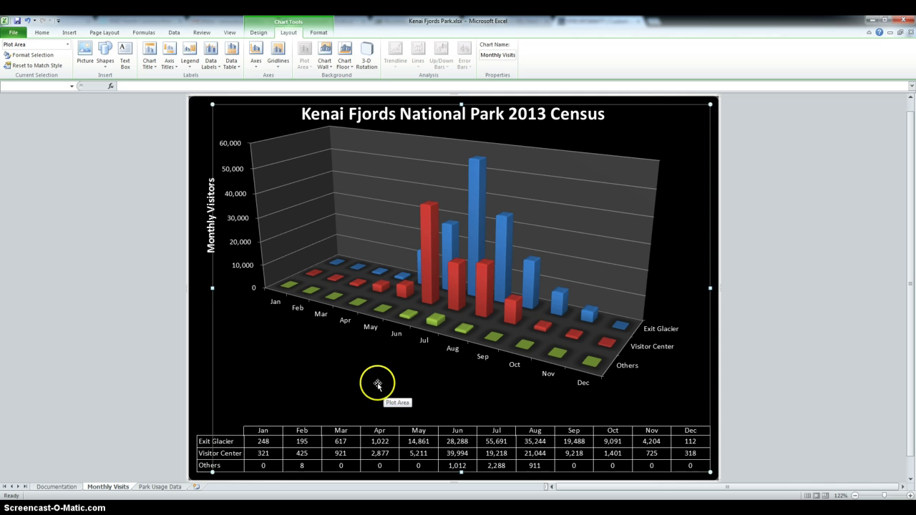
# Fill the Visitor Center columns with yellow instead of red
pyautogui.click(517, 311)
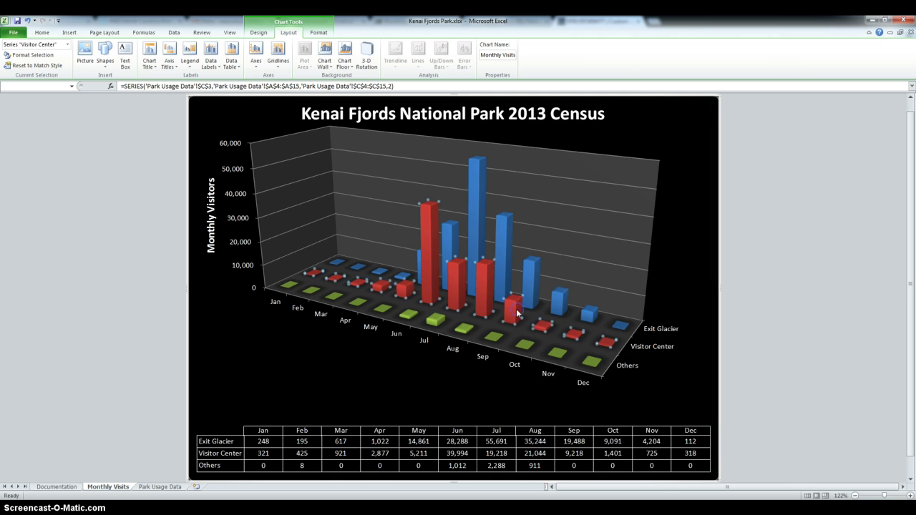
pyautogui.click(42, 32)
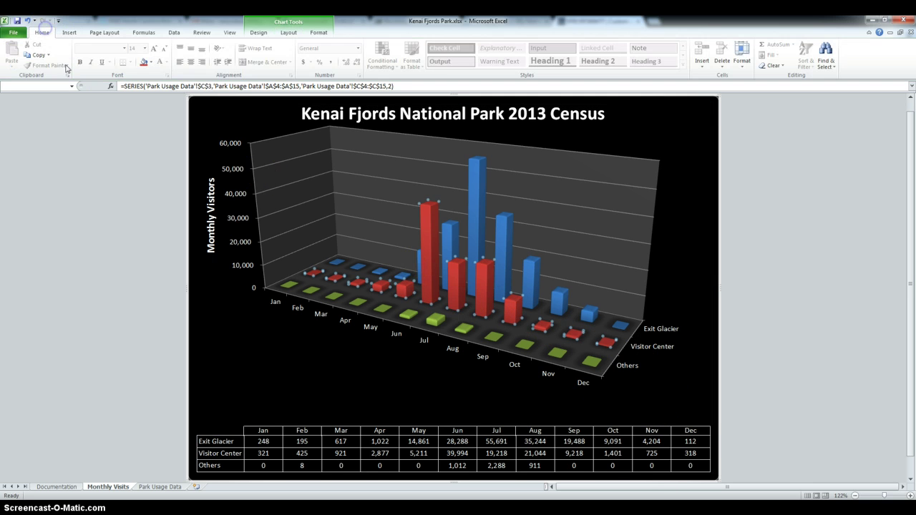
pyautogui.click(150, 63)
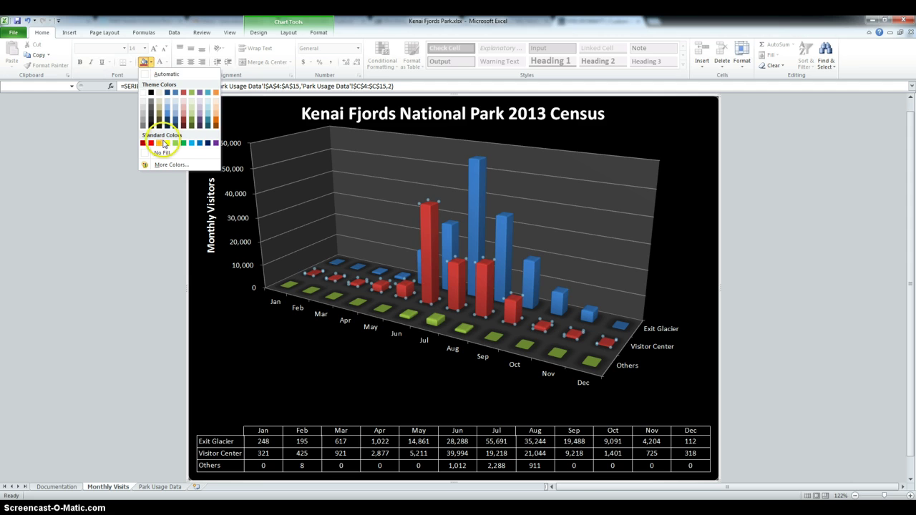
pyautogui.click(160, 143)
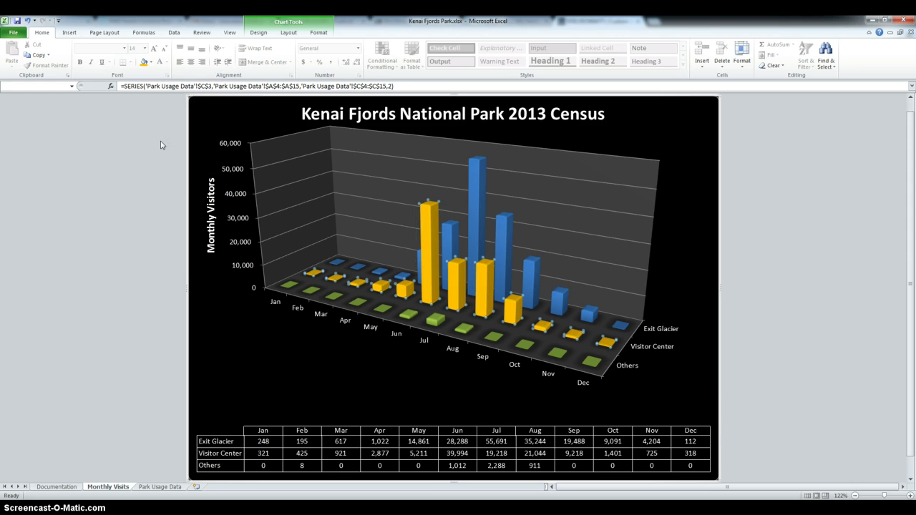
# On Park Usage Data, chart headings B3:D3 and totals B16:D16 as a 3-D pie
pyautogui.click(163, 488)
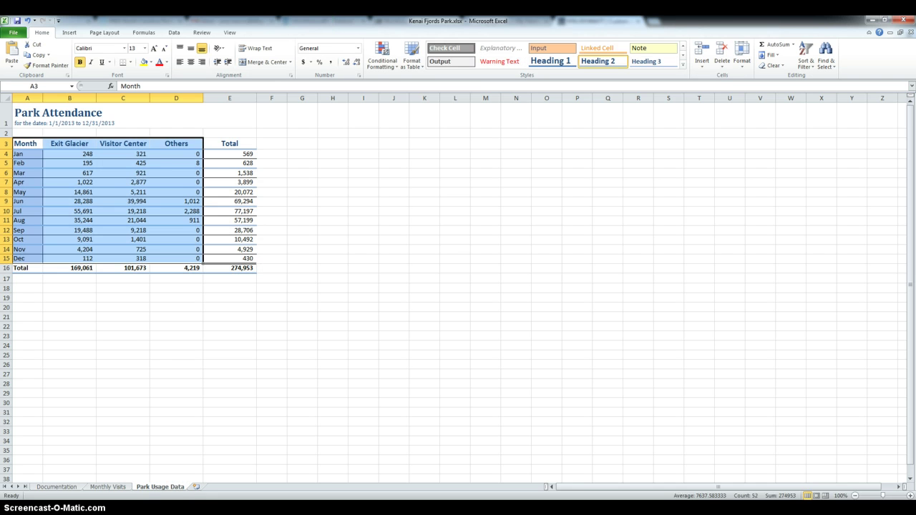
pyautogui.click(130, 355)
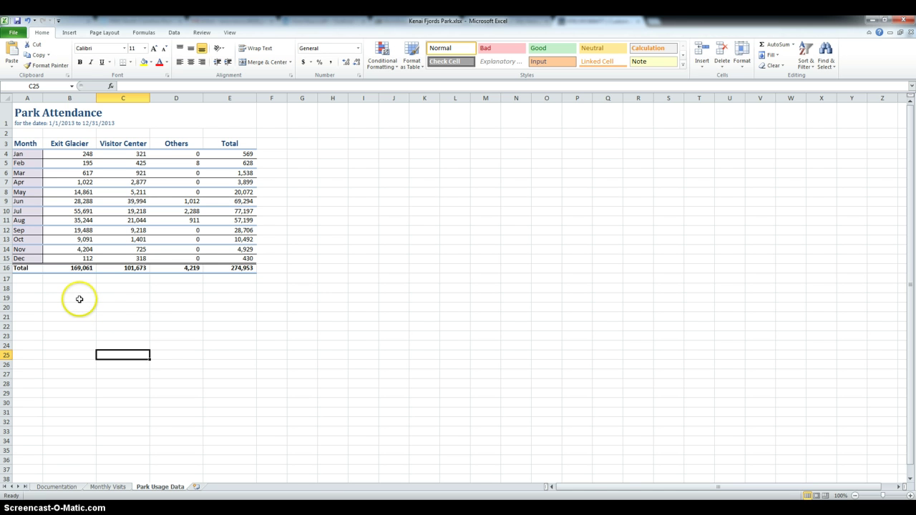
pyautogui.click(71, 144)
pyautogui.moveTo(72, 144); pyautogui.dragTo(191, 145)
pyautogui.moveTo(63, 270); pyautogui.dragTo(180, 268)
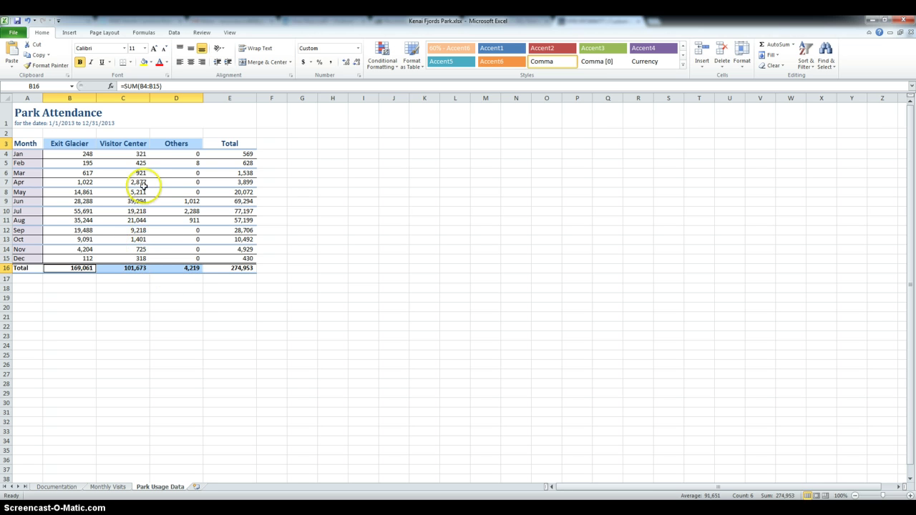
pyautogui.click(69, 32)
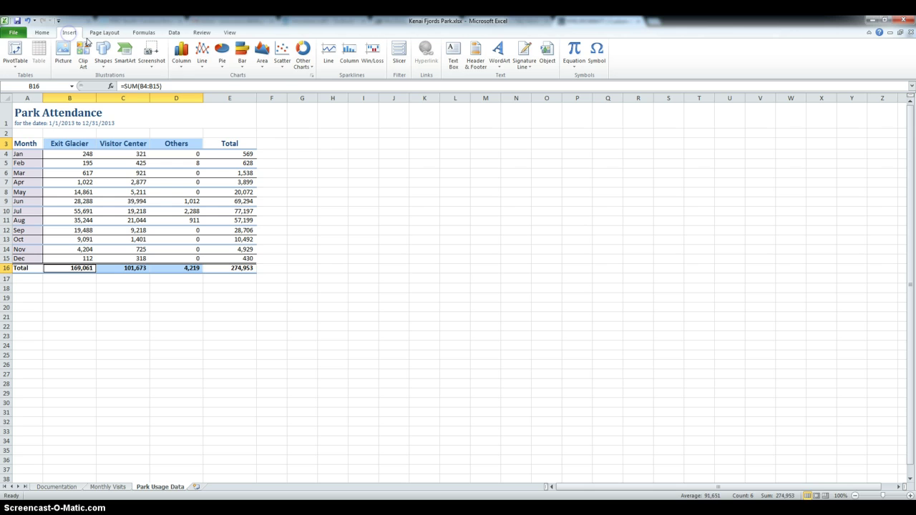
pyautogui.click(221, 63)
pyautogui.click(223, 153)
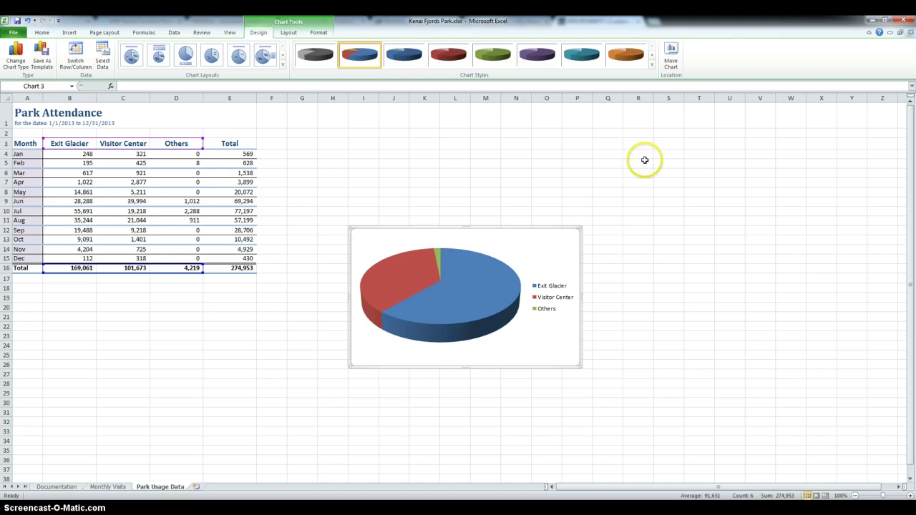
pyautogui.click(671, 55)
# Move the pie chart as an object onto the Monthly Visits sheet
pyautogui.click(534, 280)
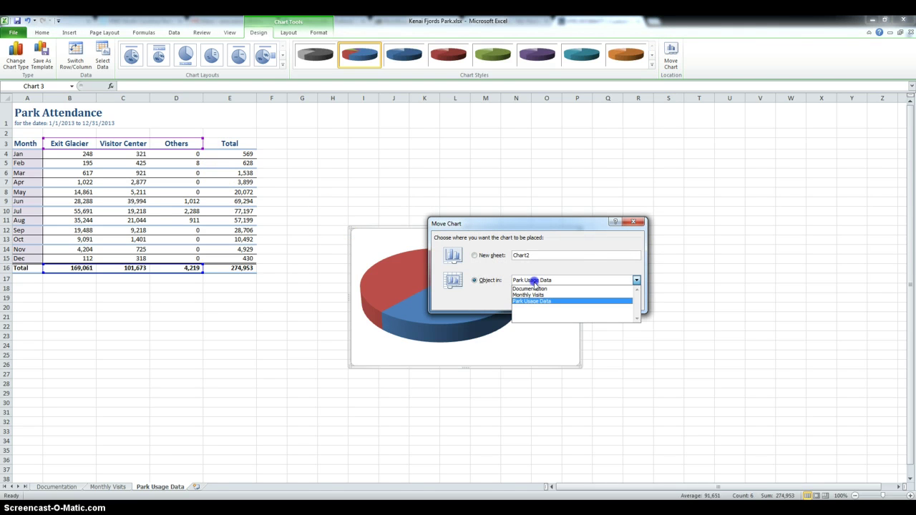
pyautogui.click(535, 295)
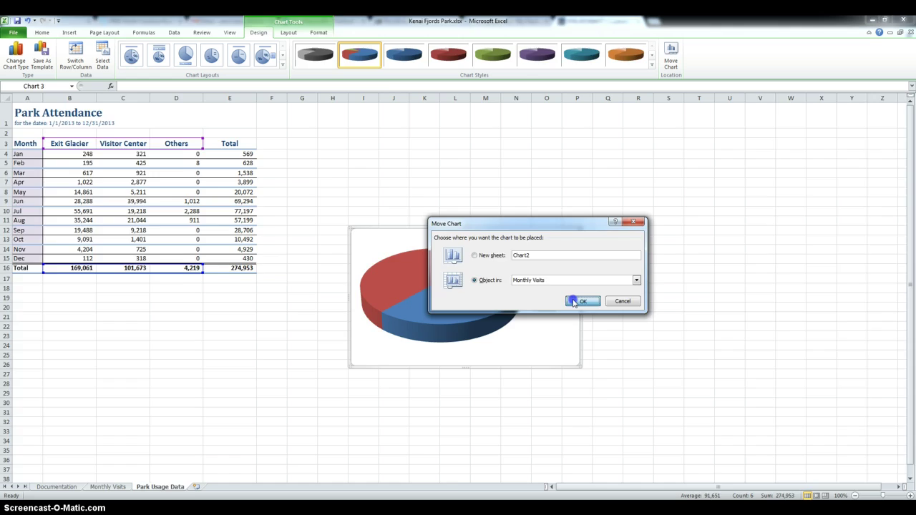
pyautogui.click(581, 303)
pyautogui.click(566, 293)
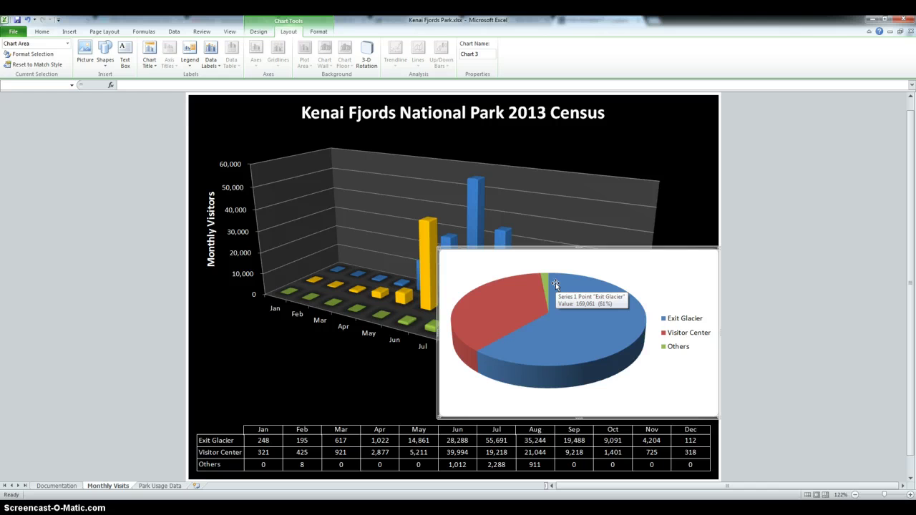
# Add the chart title 'Total Visits' above the pie chart
pyautogui.click(555, 282)
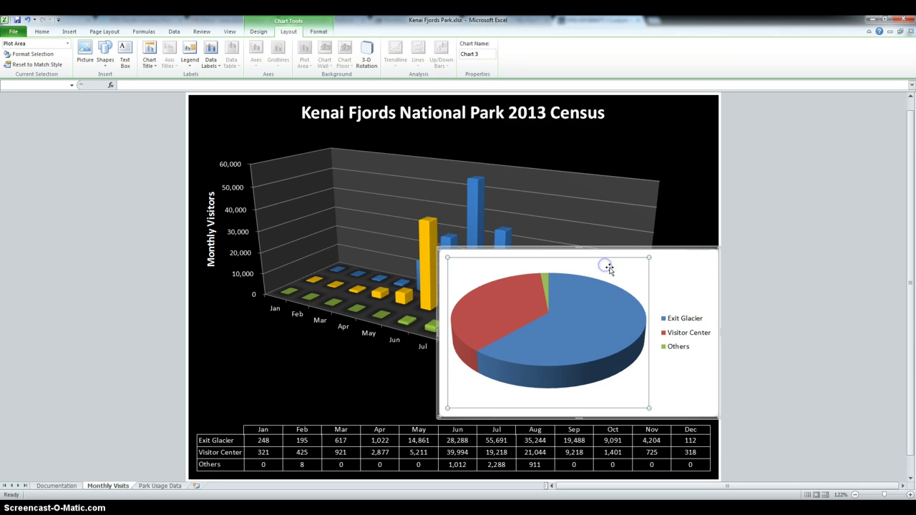
pyautogui.click(694, 273)
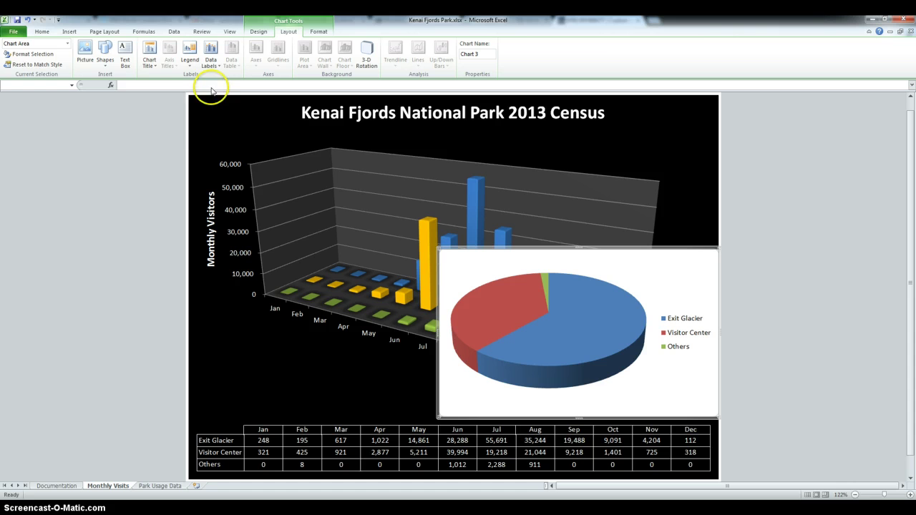
pyautogui.click(149, 48)
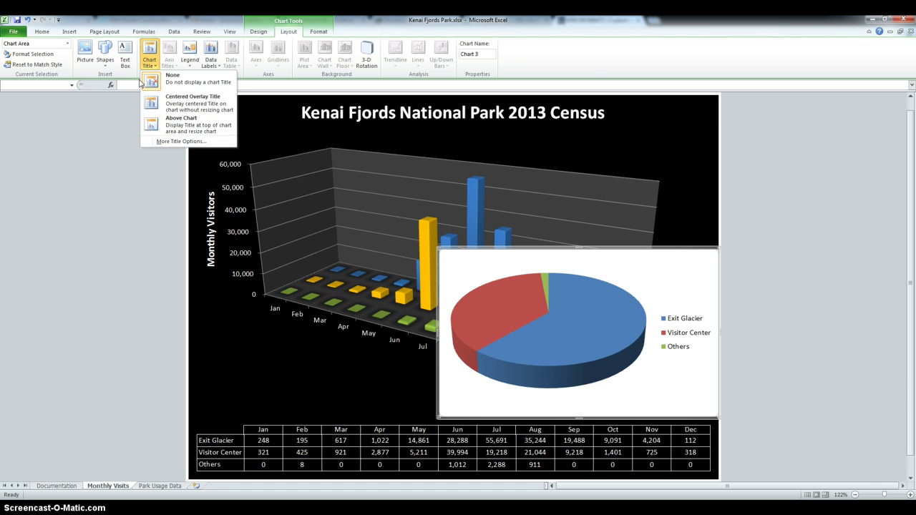
pyautogui.click(166, 124)
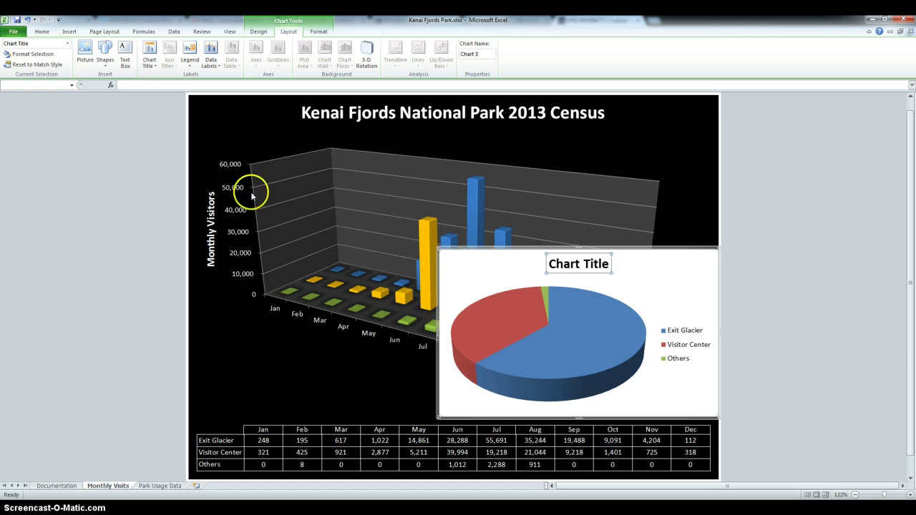
pyautogui.click(603, 263)
pyautogui.moveTo(563, 263); pyautogui.dragTo(538, 258)
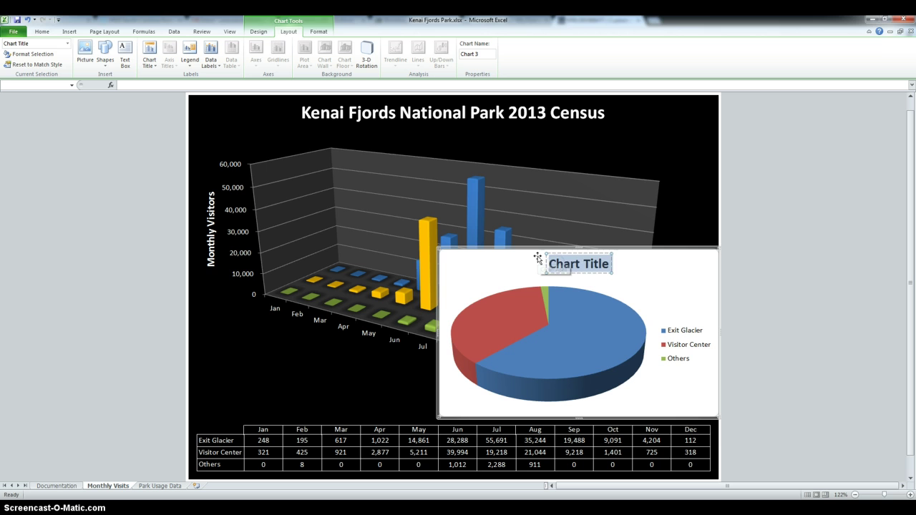
pyautogui.write('Tota')
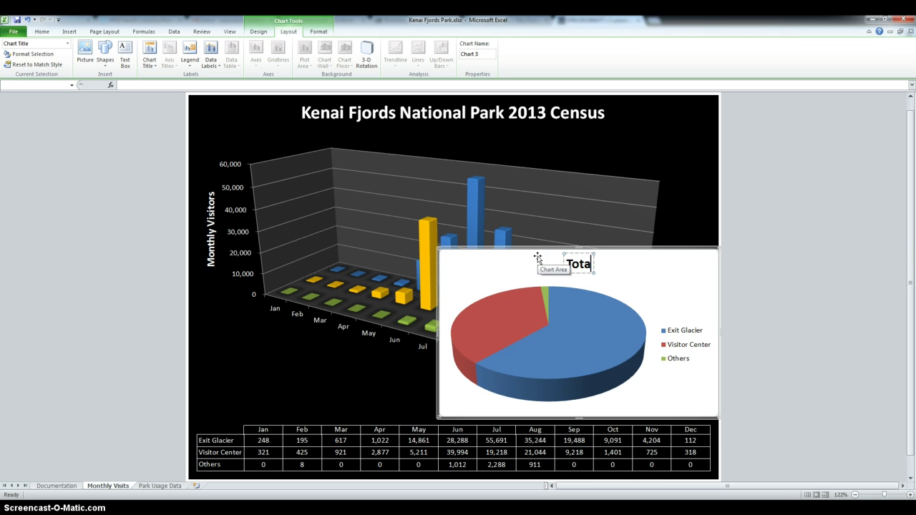
pyautogui.write('l Visits')
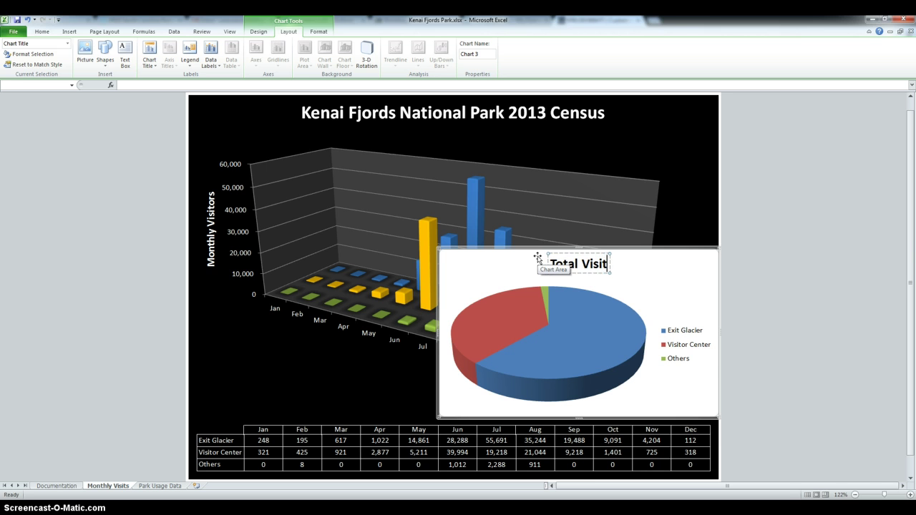
pyautogui.click(635, 269)
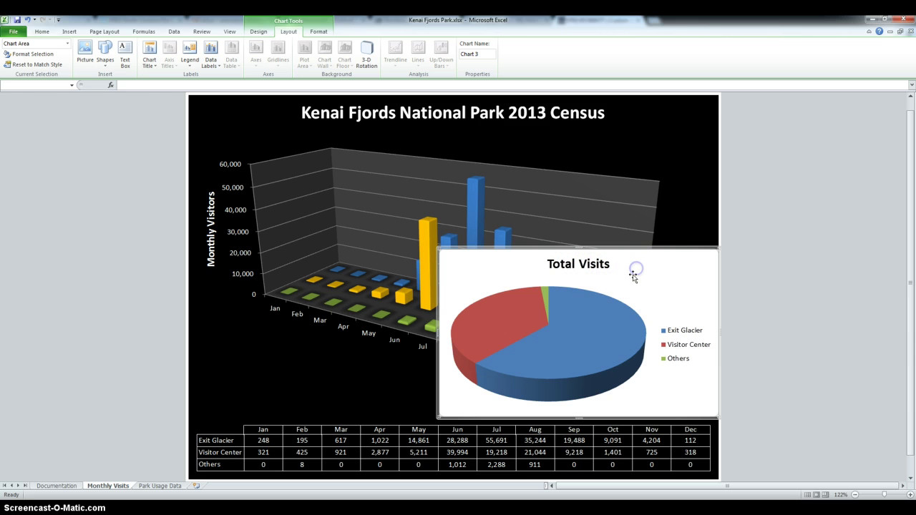
# Format the Total Visits title at font size 16 in white
pyautogui.click(561, 263)
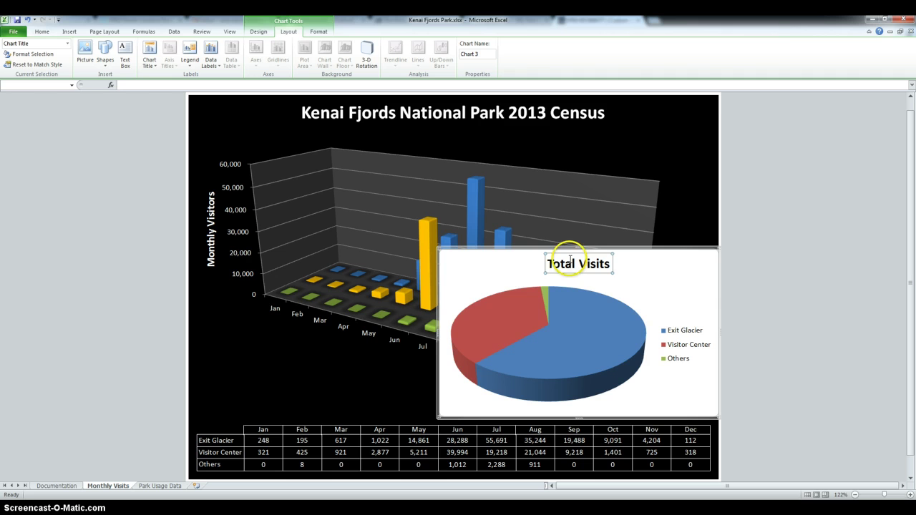
pyautogui.click(42, 32)
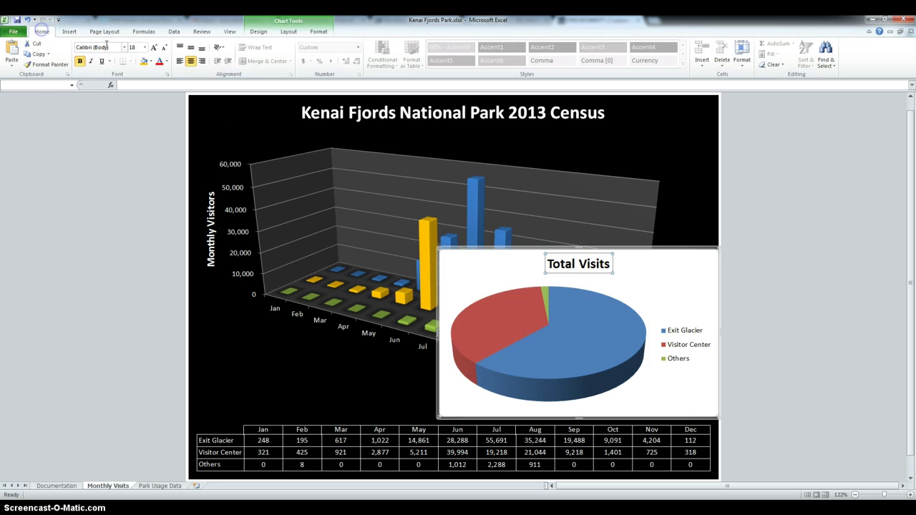
pyautogui.click(144, 49)
pyautogui.click(132, 120)
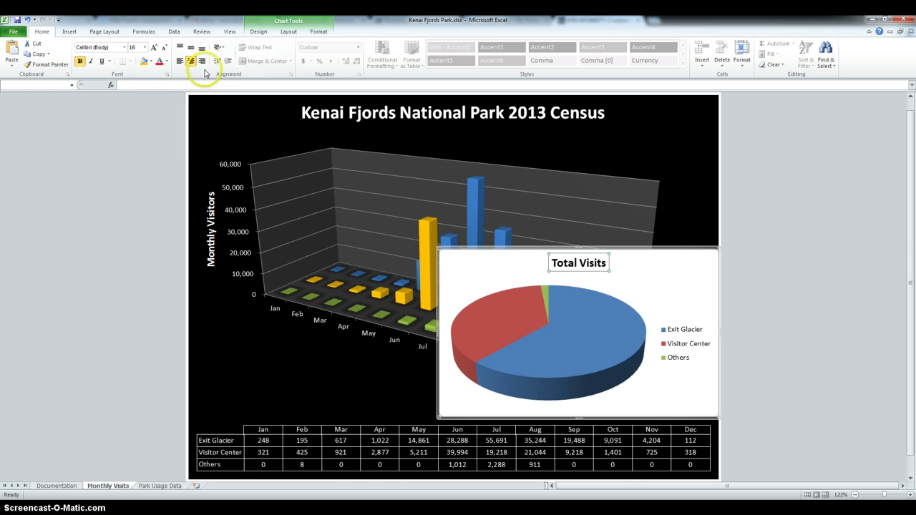
pyautogui.click(166, 61)
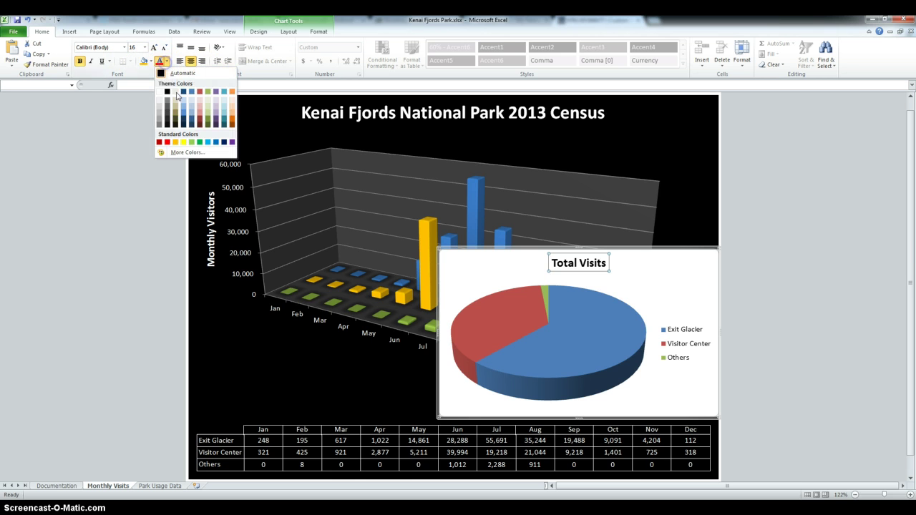
pyautogui.click(159, 91)
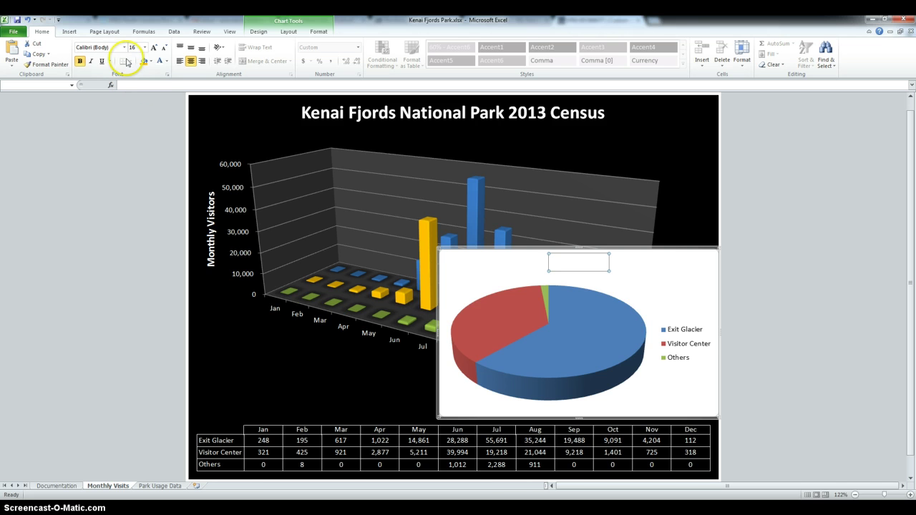
# Fill the Visitor Center pie slice with orange-gold
pyautogui.click(499, 315)
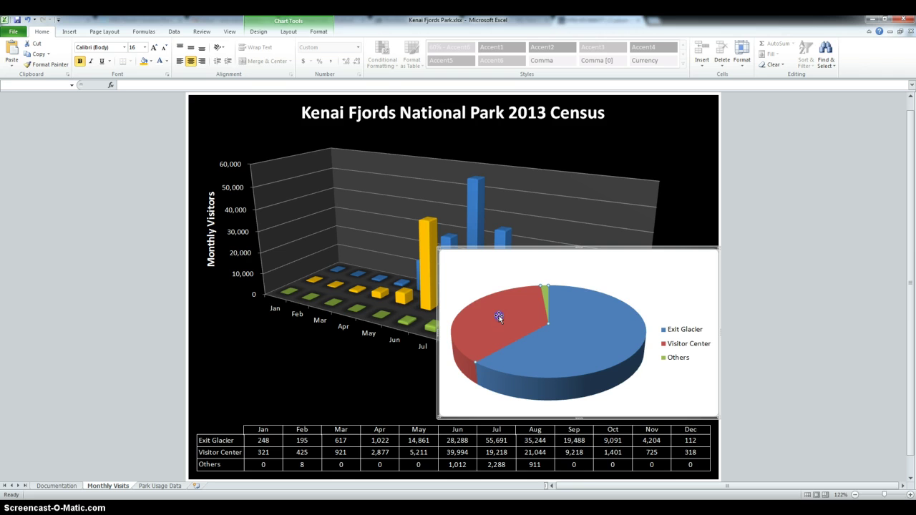
pyautogui.click(495, 315)
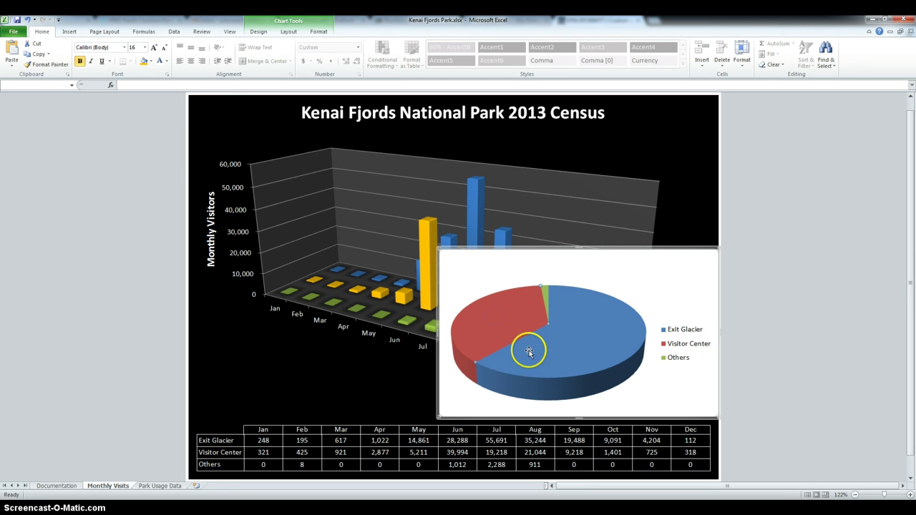
pyautogui.click(151, 61)
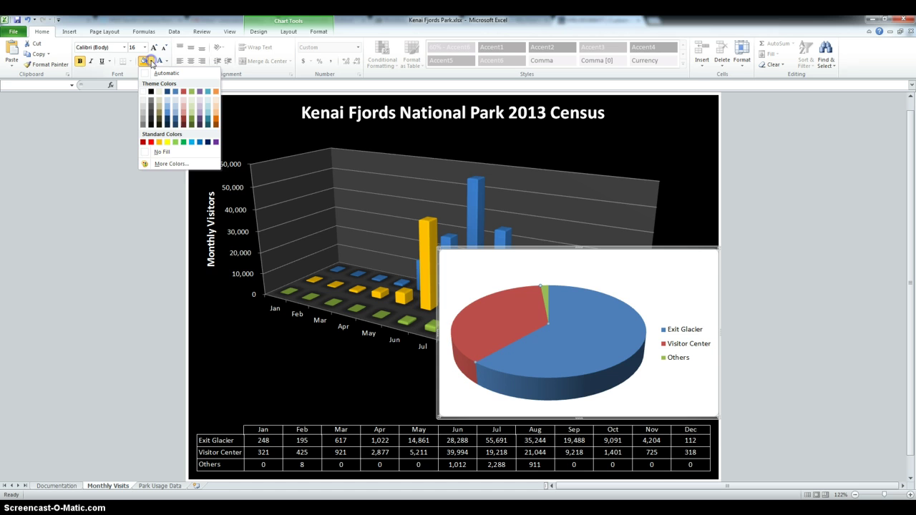
pyautogui.click(159, 142)
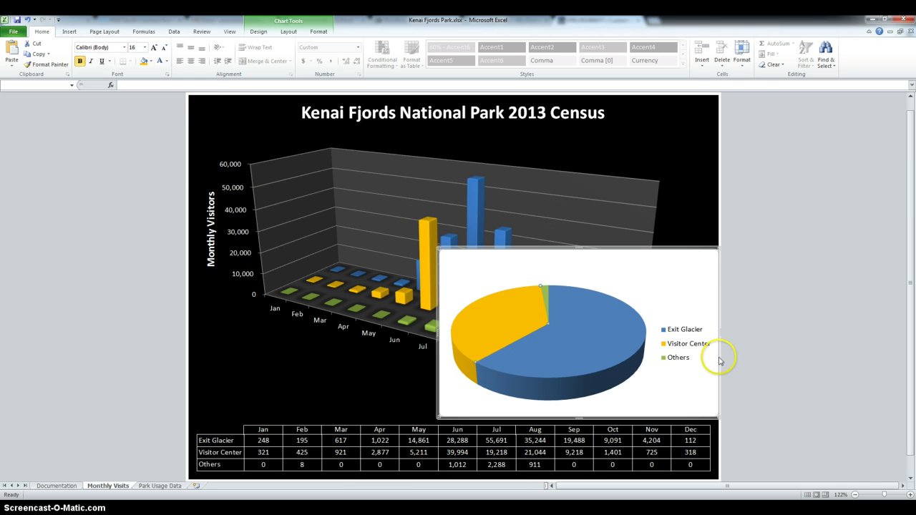
# Delete the pie chart's legend
pyautogui.click(682, 341)
pyautogui.click(683, 335)
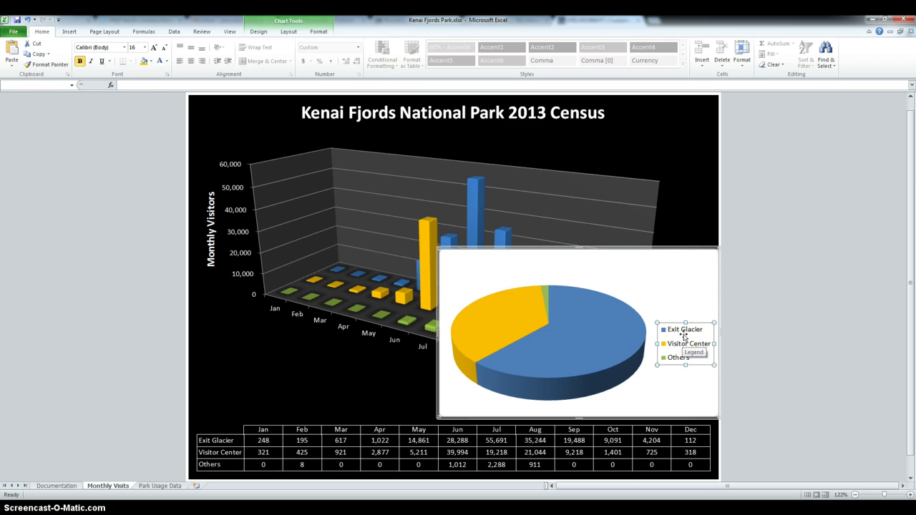
pyautogui.press('Delete')
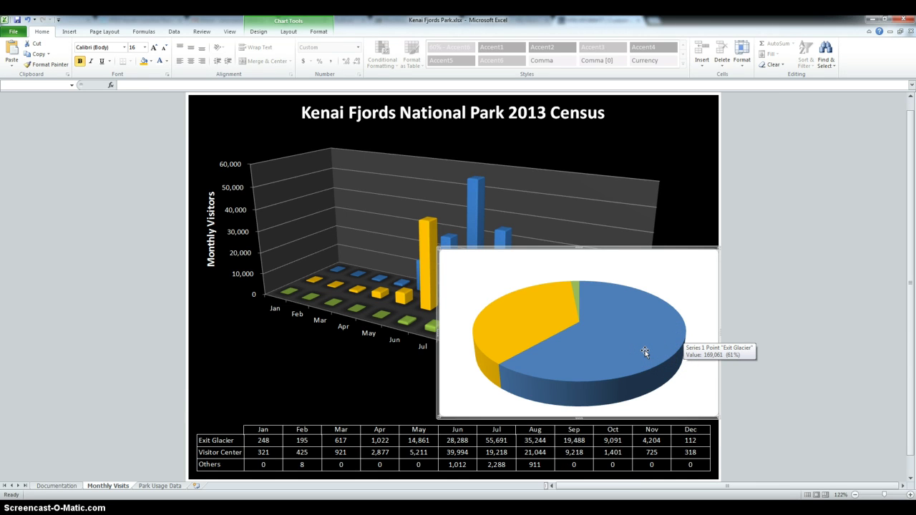
pyautogui.click(287, 33)
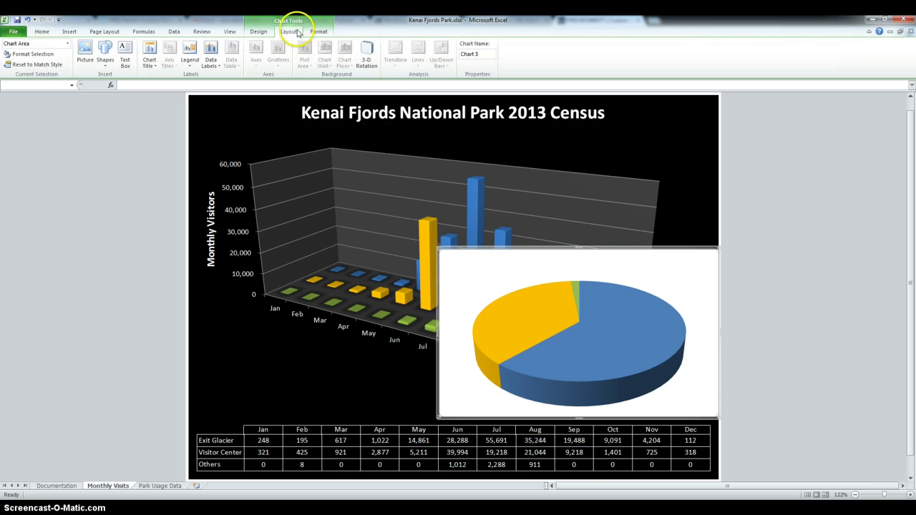
# Add data labels 169,061, 101,673 and 4,219 to the pie slices
pyautogui.click(214, 57)
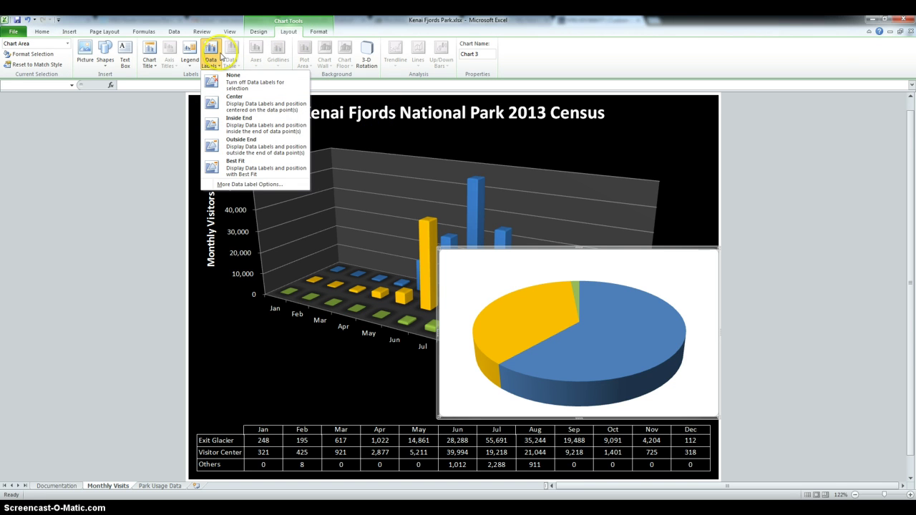
pyautogui.click(244, 125)
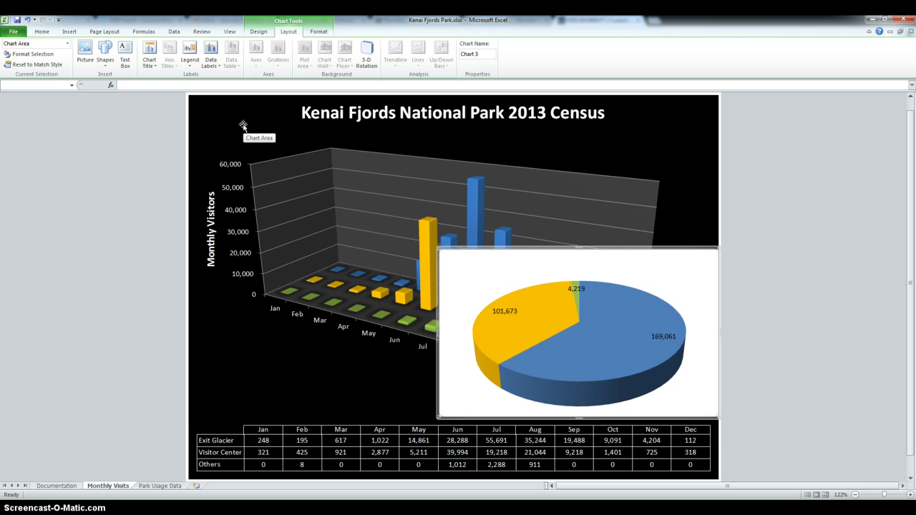
pyautogui.click(666, 274)
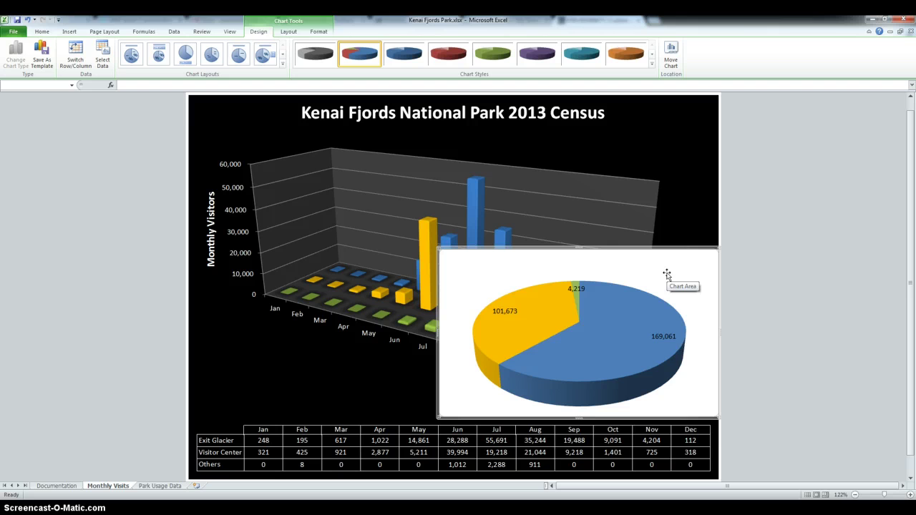
# Set the pie chart area to No fill with No line border
pyautogui.doubleClick(683, 269)
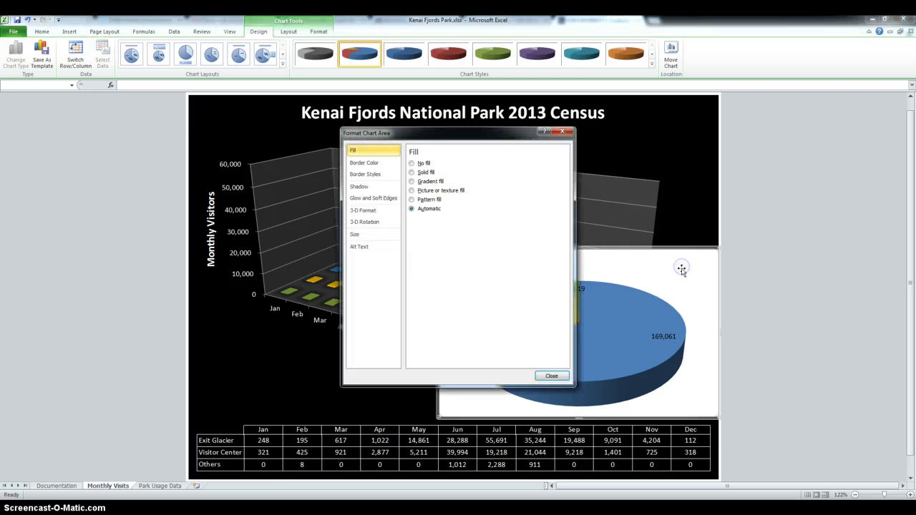
pyautogui.click(412, 163)
pyautogui.click(365, 164)
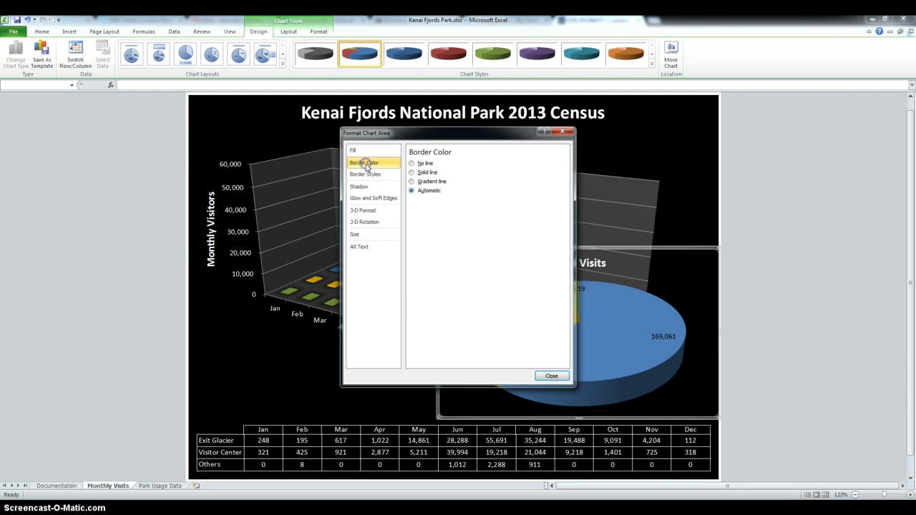
pyautogui.click(411, 163)
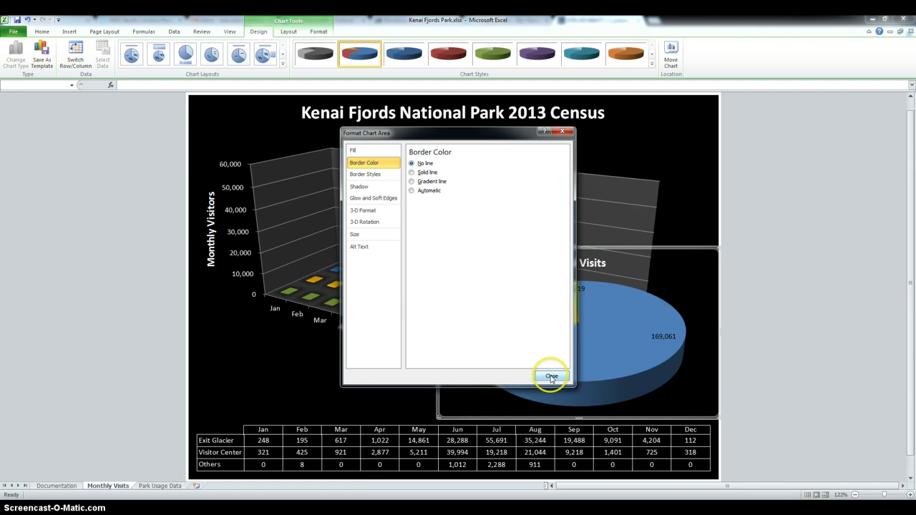
pyautogui.click(551, 377)
pyautogui.click(356, 398)
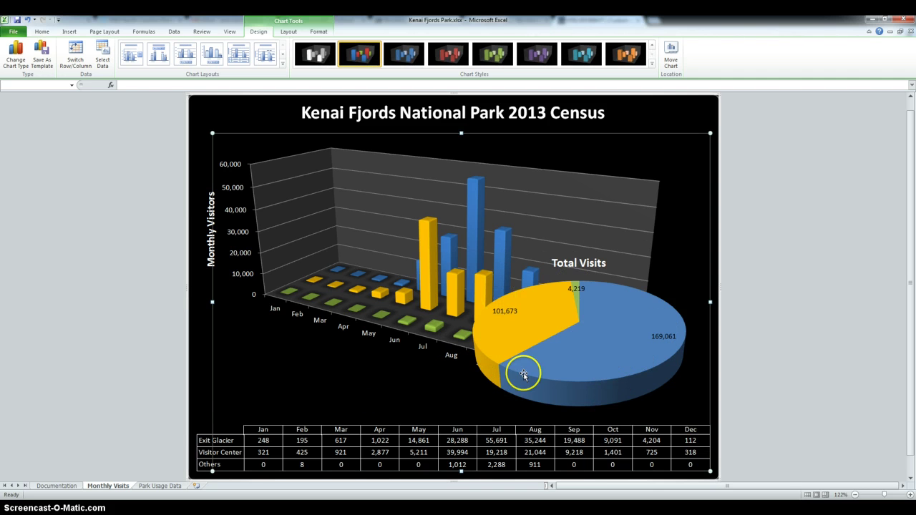
# Place the pie in the column chart's lower-left corner, then return to Park Usage Data
pyautogui.click(598, 368)
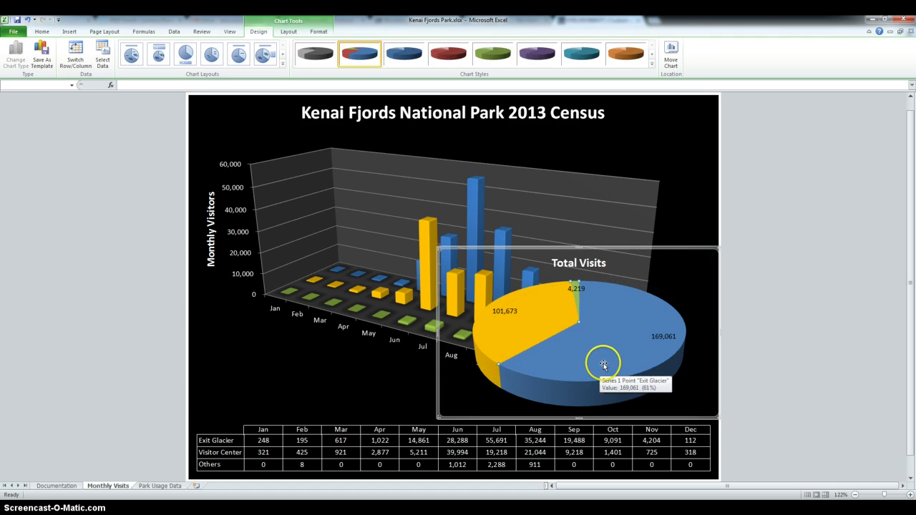
pyautogui.moveTo(696, 259); pyautogui.dragTo(381, 324)
pyautogui.press('Escape')
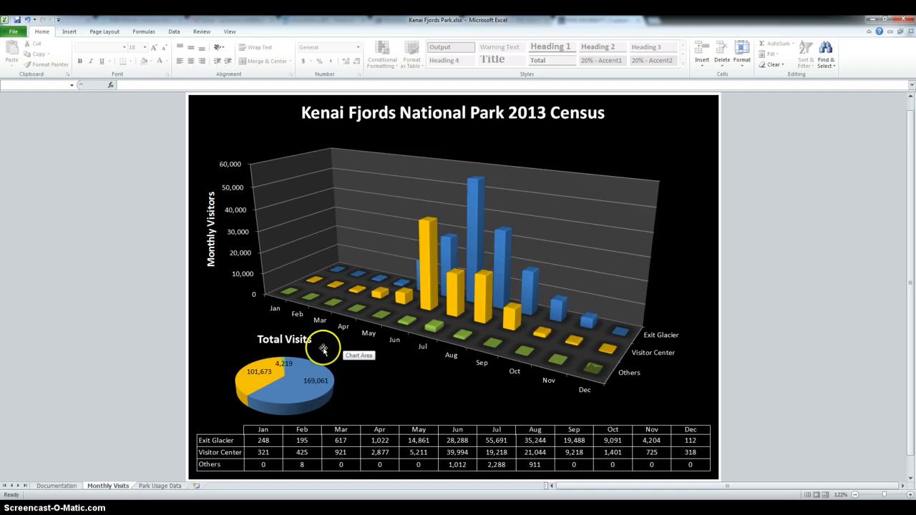
pyautogui.click(184, 401)
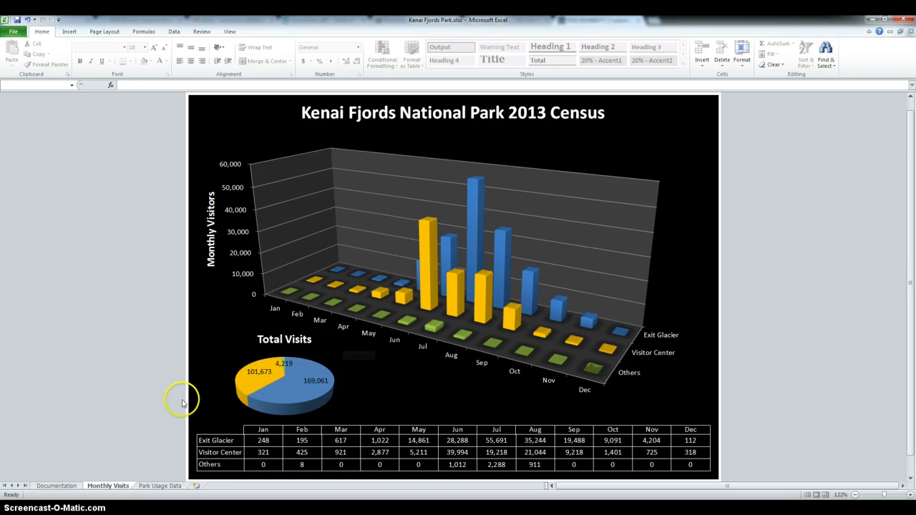
pyautogui.click(162, 486)
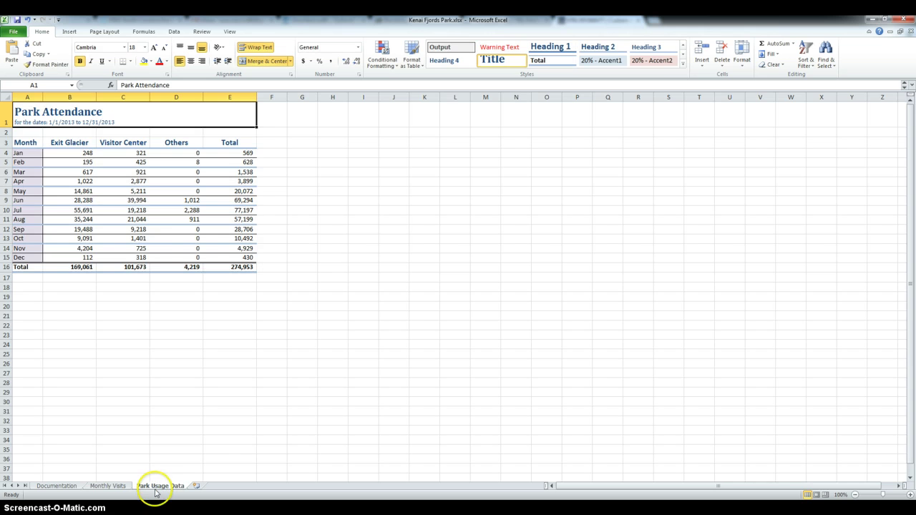
# Apply blue gradient data bars to B4:D15 and open the conditional formatting rules list
pyautogui.moveTo(52, 154); pyautogui.dragTo(174, 256)
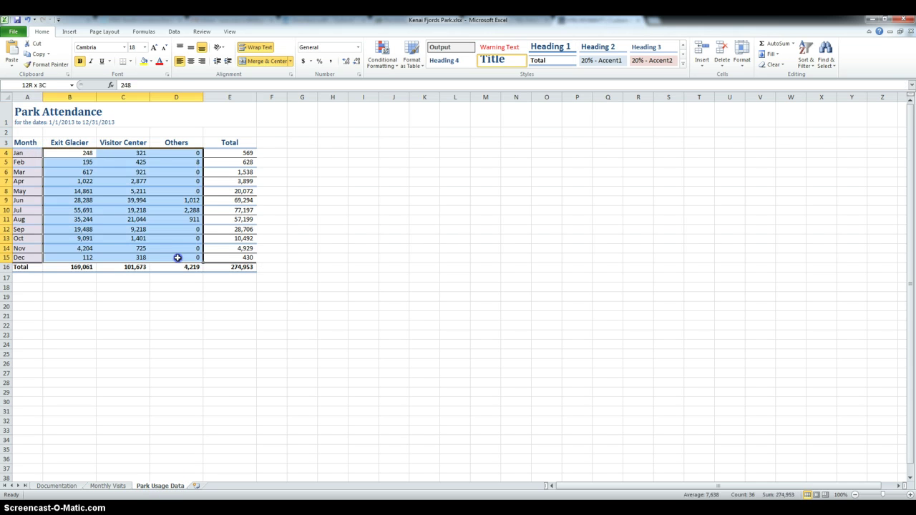
pyautogui.click(382, 48)
pyautogui.moveTo(396, 126)
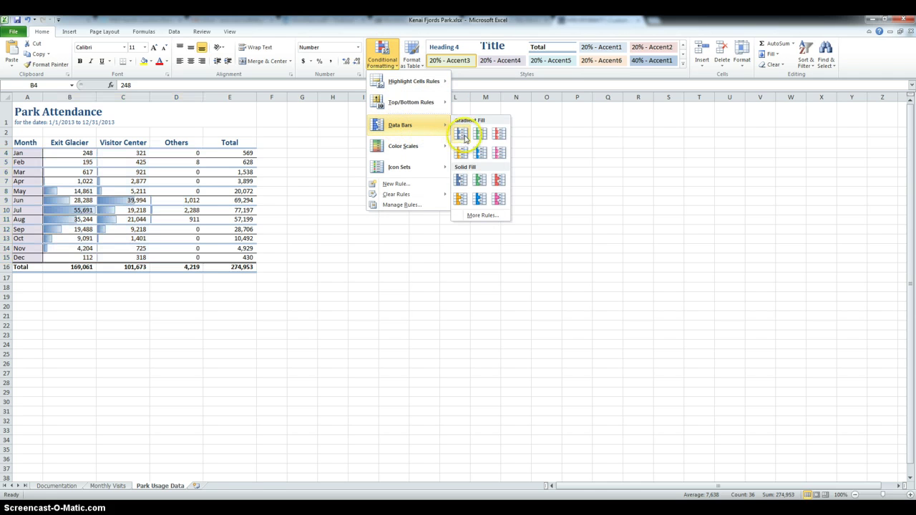
pyautogui.click(463, 135)
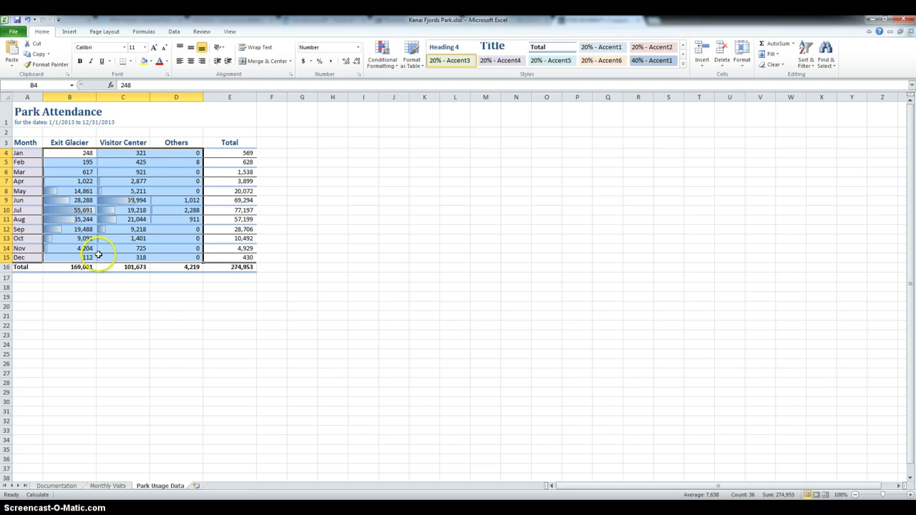
pyautogui.click(384, 50)
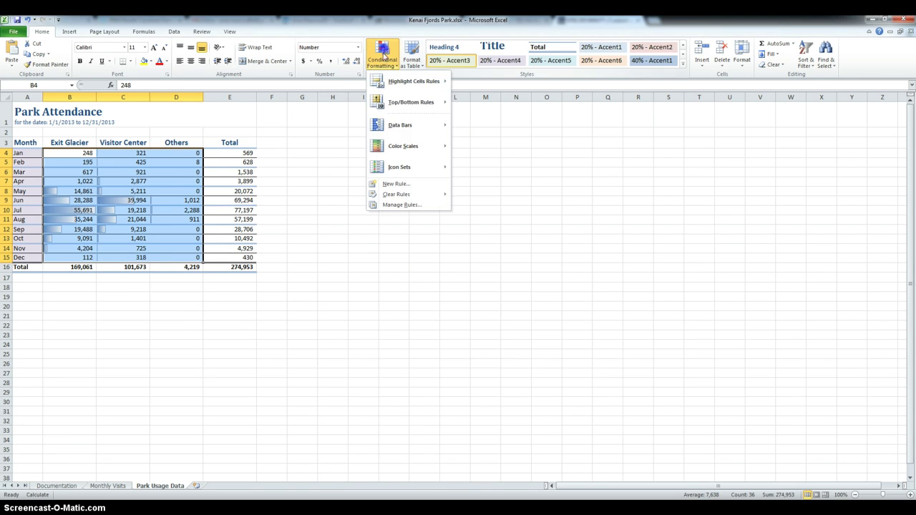
pyautogui.click(399, 205)
# Edit the Data Bar rule so its maximum is a fixed Number, 100000
pyautogui.click(434, 258)
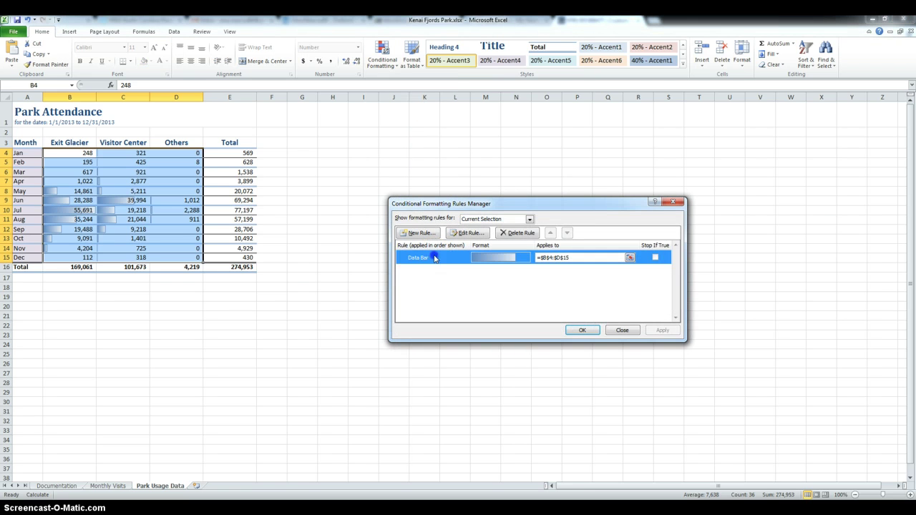
pyautogui.click(468, 235)
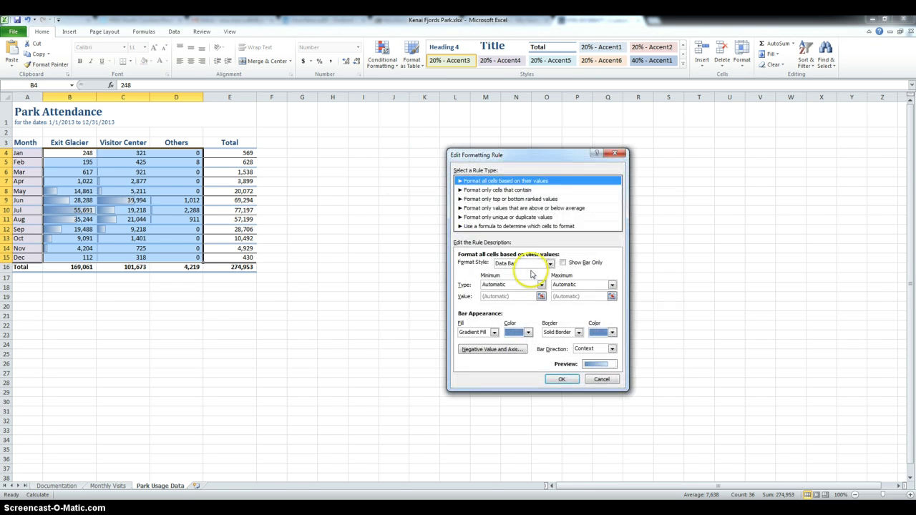
pyautogui.click(612, 285)
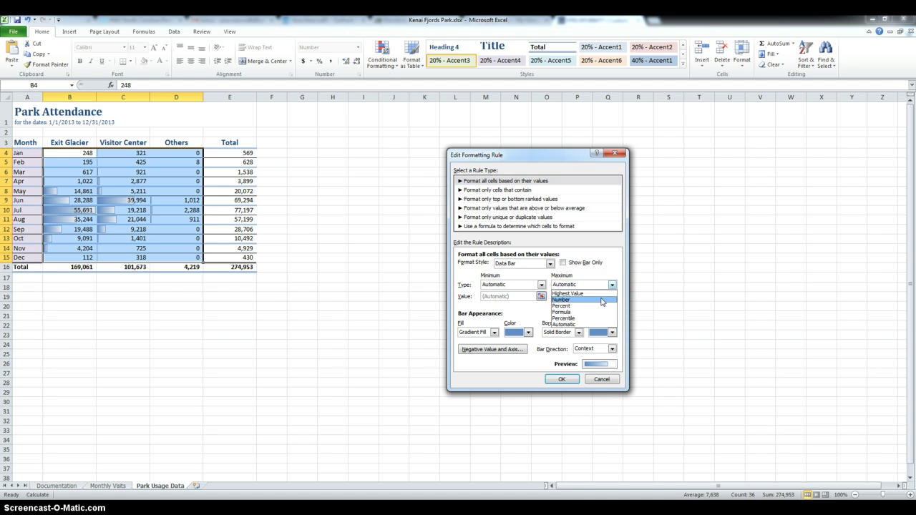
pyautogui.click(600, 302)
pyautogui.click(553, 295)
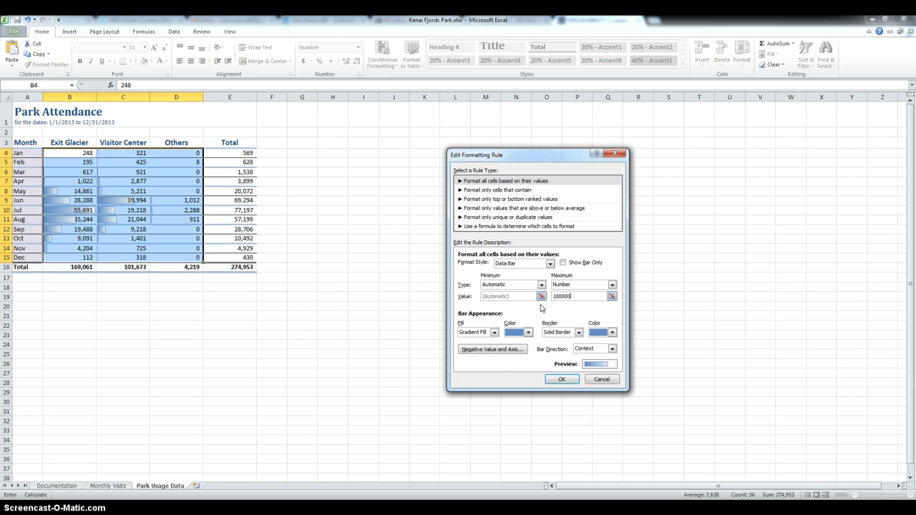
pyautogui.click(562, 380)
pyautogui.click(580, 331)
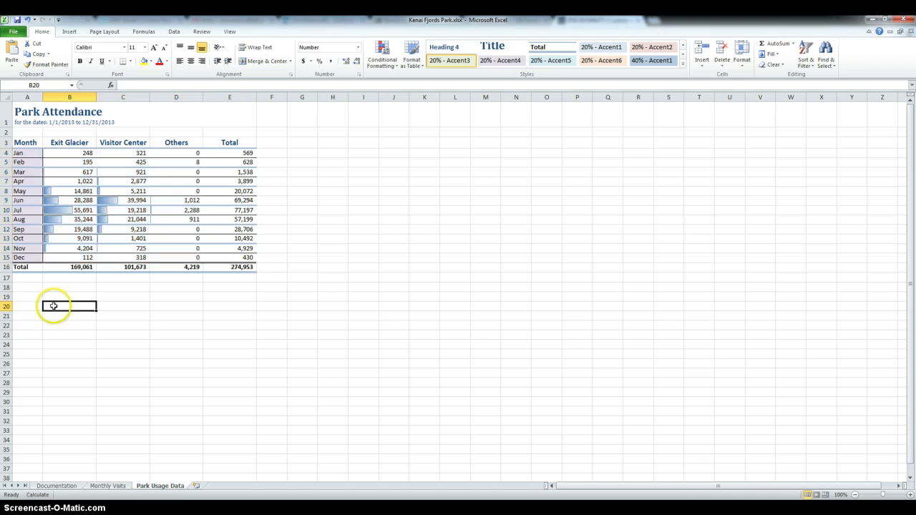